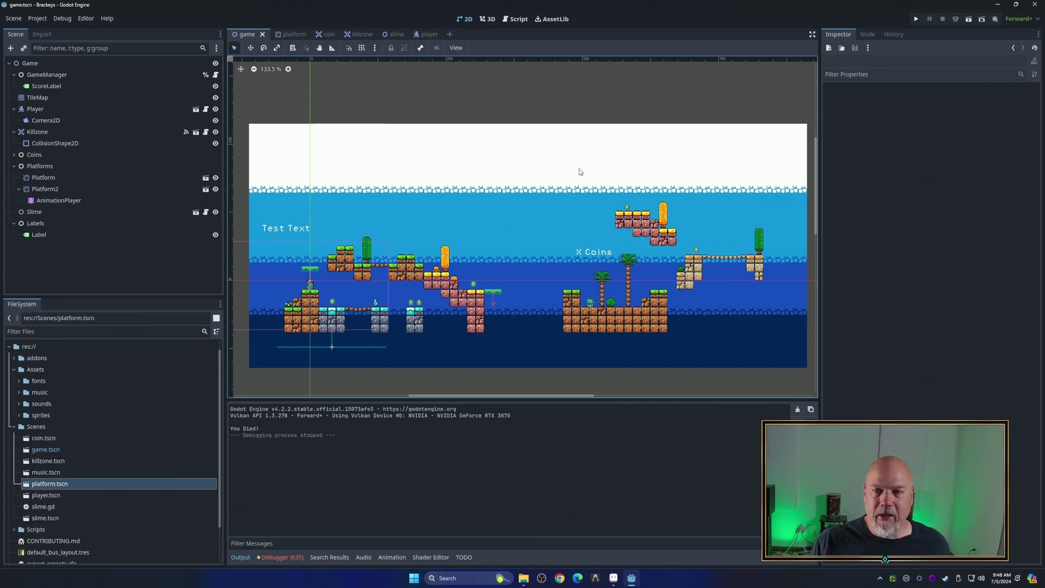
# - Run the project and guide the knight right across the first platforms to the palm-tree section
pyautogui.click(914, 18)
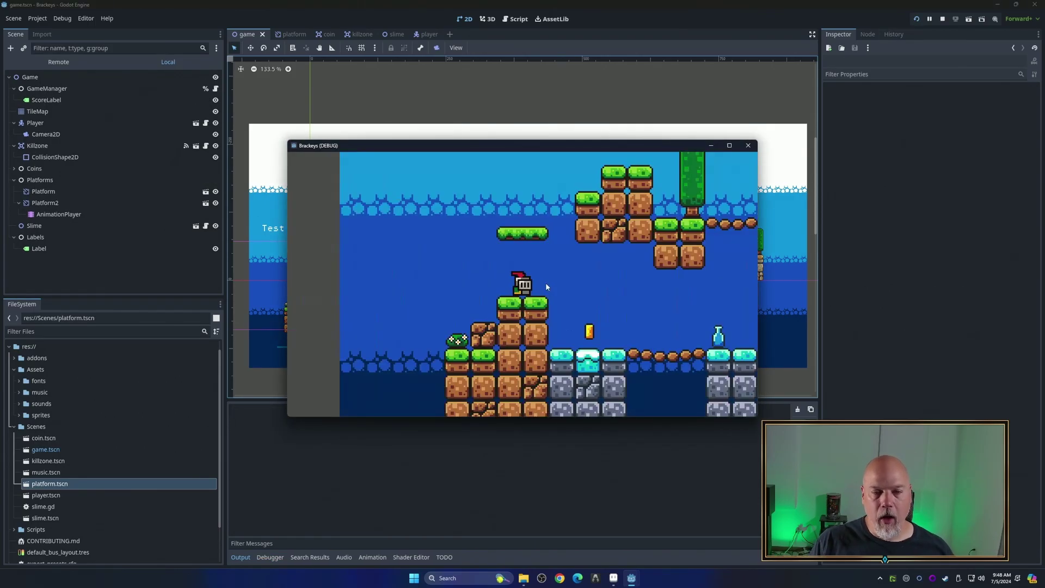
pyautogui.press('space')
pyautogui.press('space')
pyautogui.press('d')
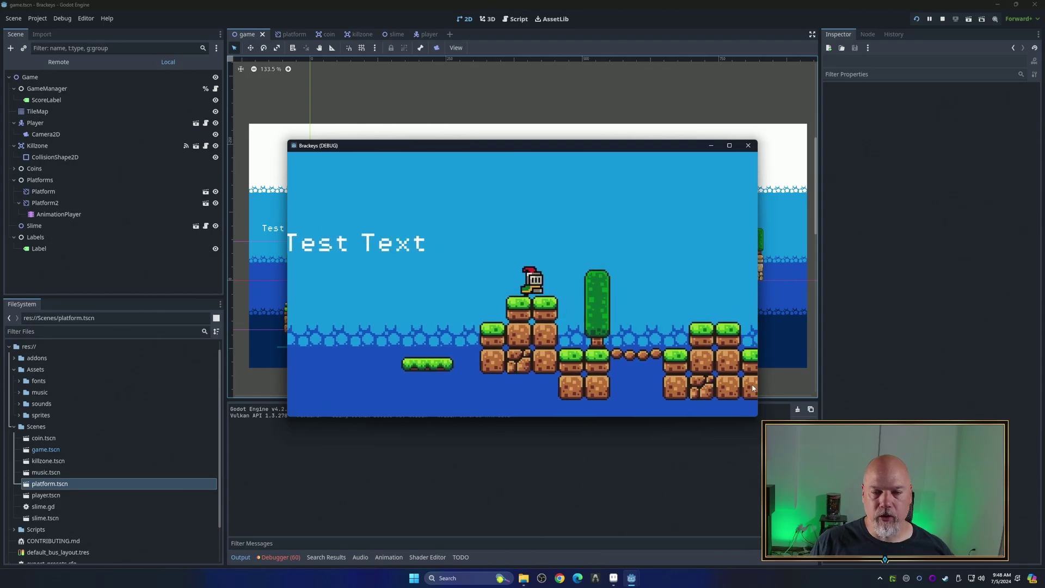
pyautogui.press('d')
pyautogui.press('space')
pyautogui.press('d')
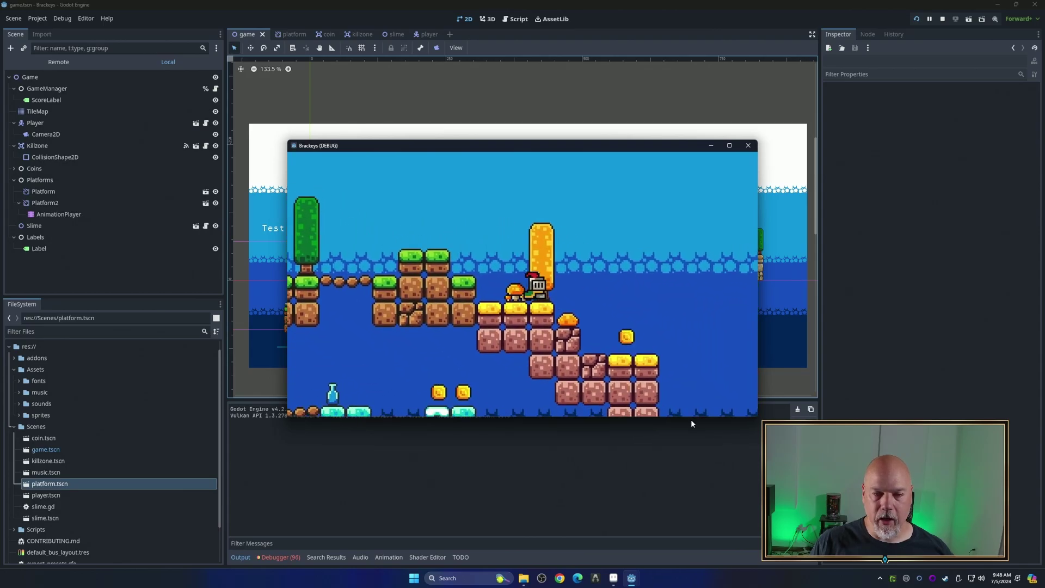
pyautogui.press('d')
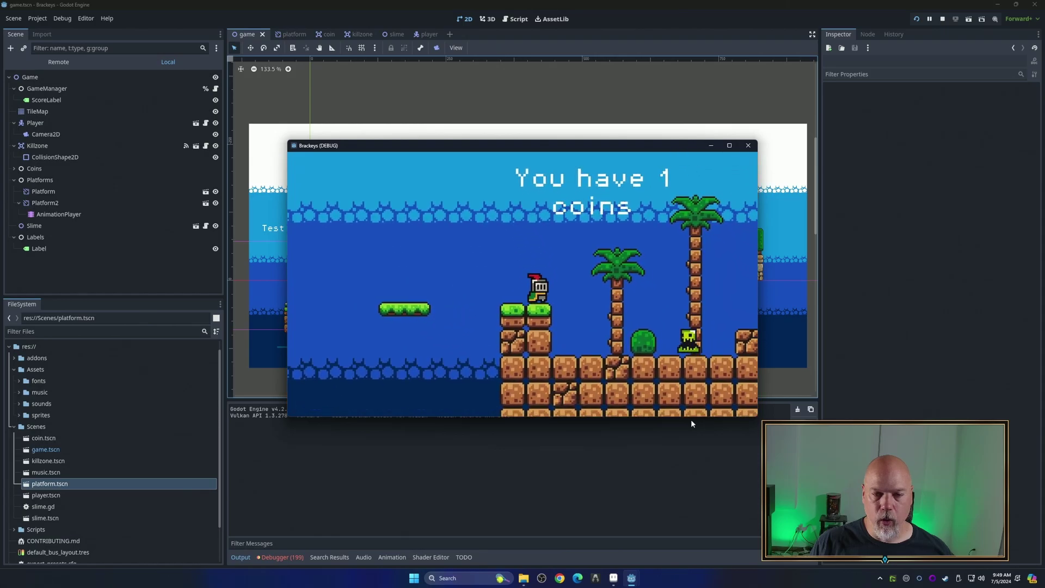
# - Jump the knight past the slime and collect the coins on the two raised platforms beyond the palm trees
pyautogui.press('d')
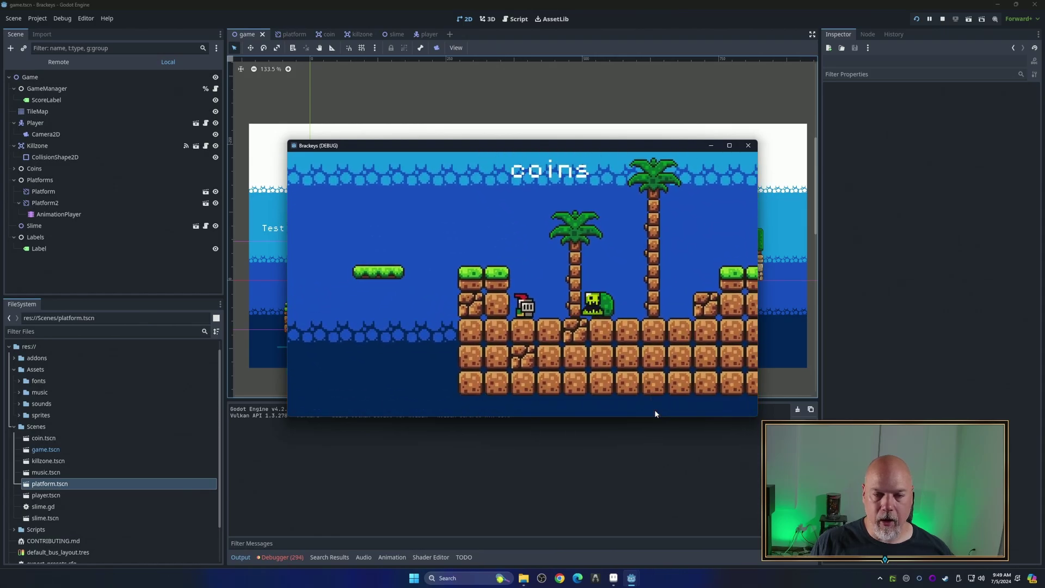
pyautogui.press('space')
pyautogui.press('d')
pyautogui.press('space')
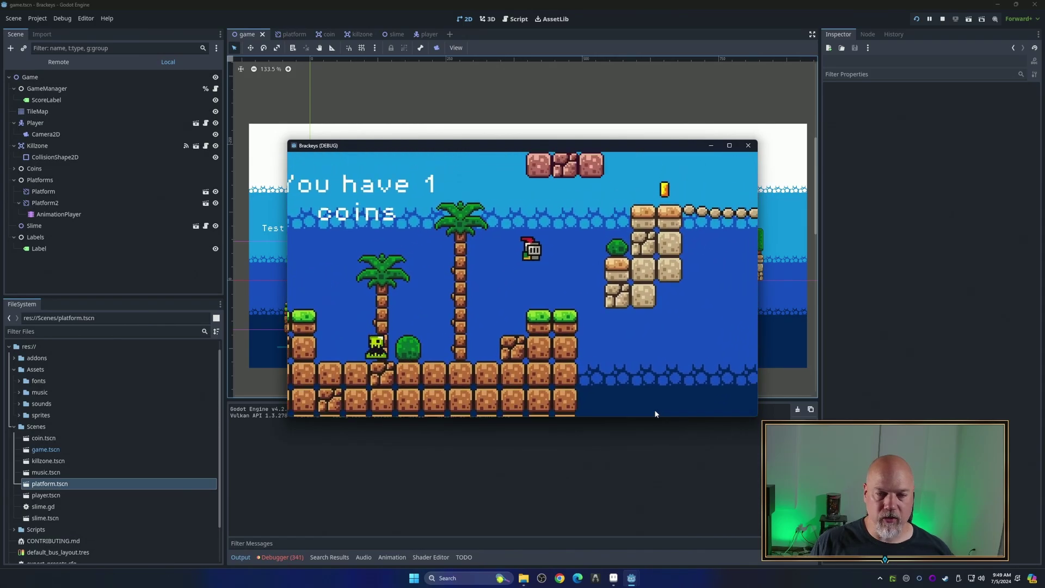
pyautogui.press('a')
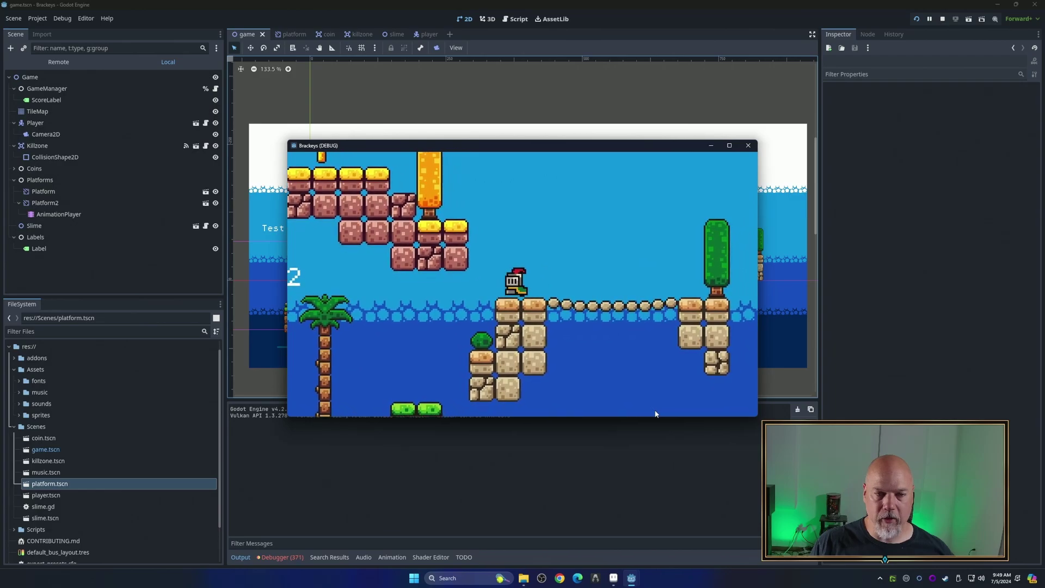
pyautogui.press('space')
pyautogui.press('a')
pyautogui.press('space')
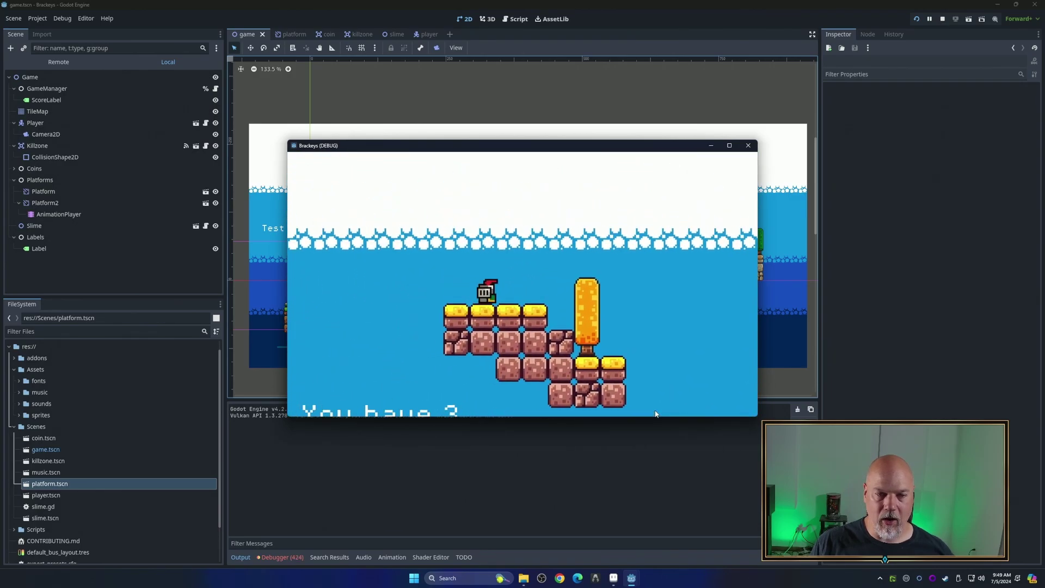
# - Test the rope bridge, walk the knight back left toward the slime, and close the running game
pyautogui.press('d')
pyautogui.press('a')
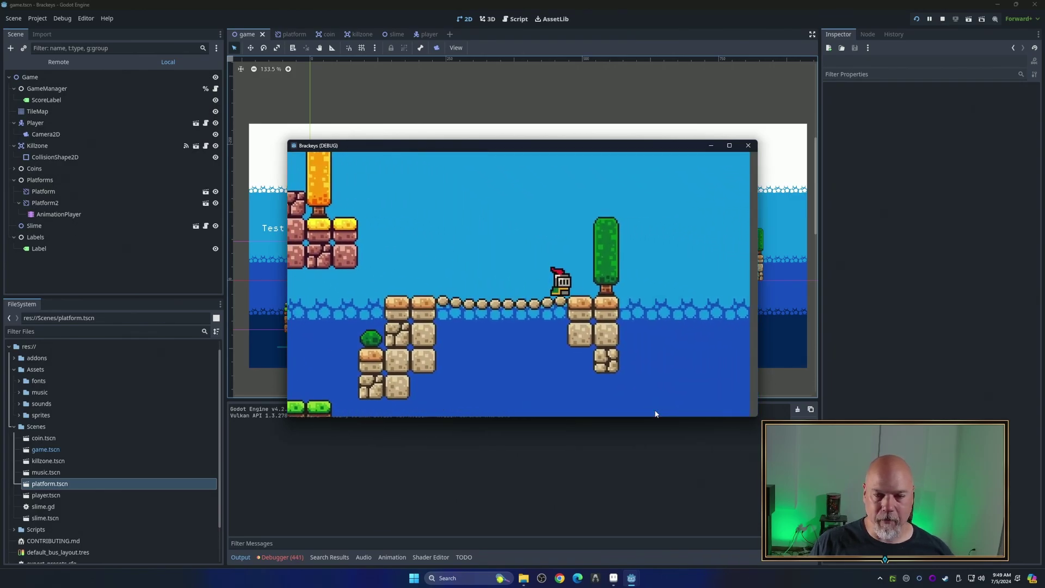
pyautogui.press('a')
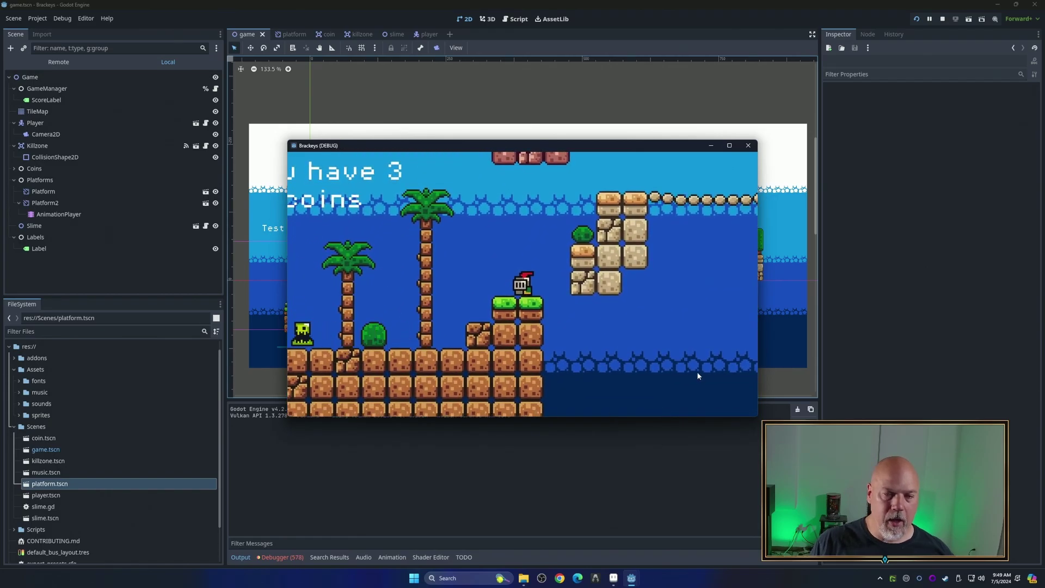
pyautogui.press('a')
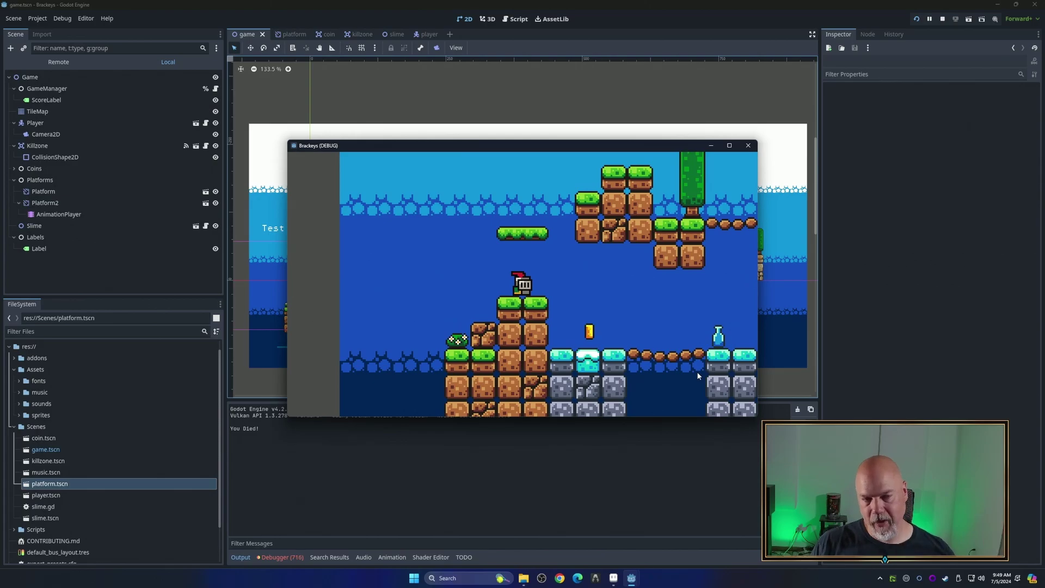
pyautogui.click(748, 146)
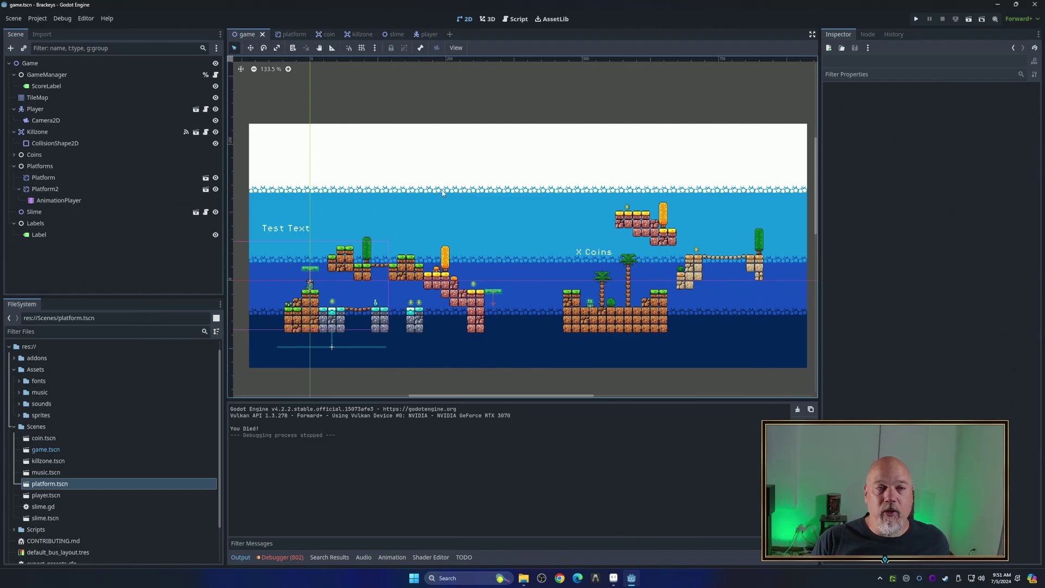
# - Review the game_manager and killzone scripts, then return to the game scene's 2D view
pyautogui.click(519, 18)
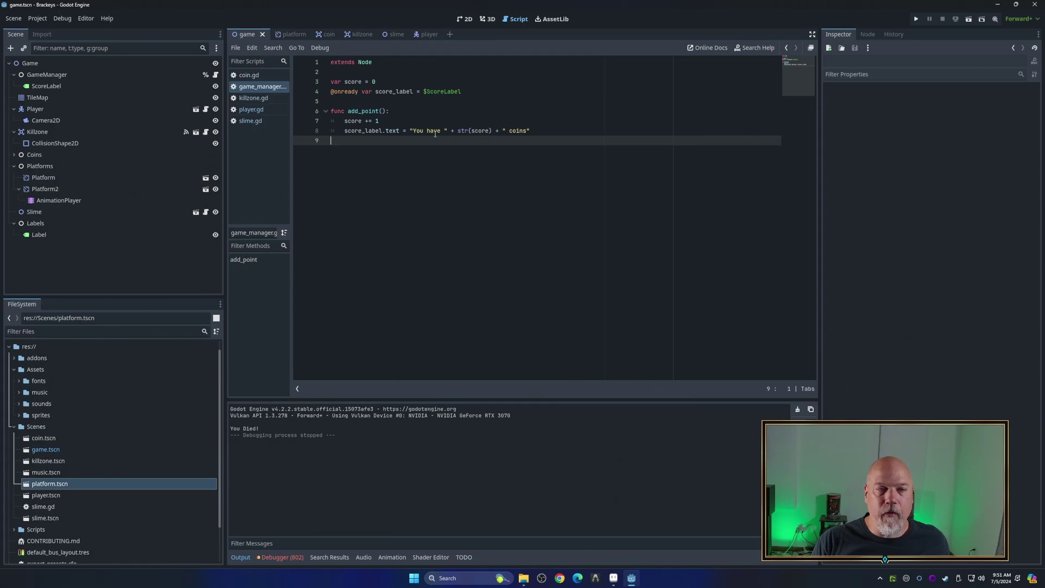
pyautogui.click(359, 34)
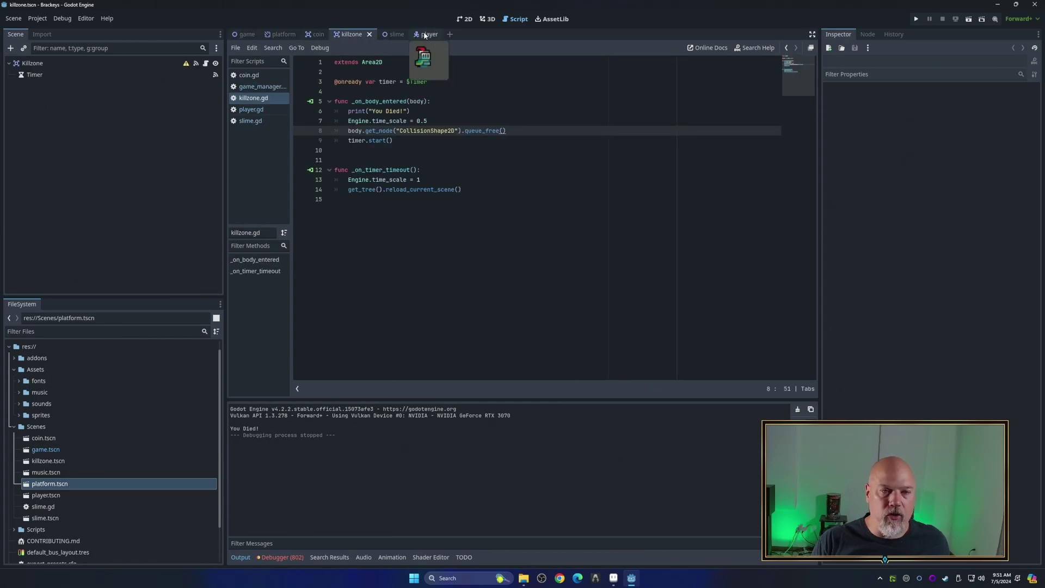
pyautogui.moveTo(489, 195); pyautogui.dragTo(516, 217)
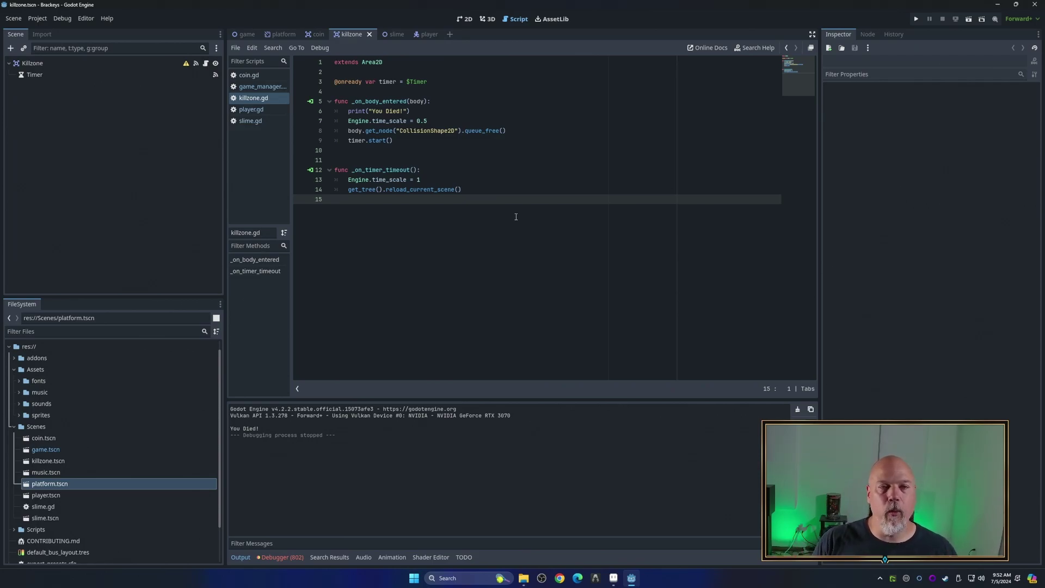
pyautogui.click(464, 18)
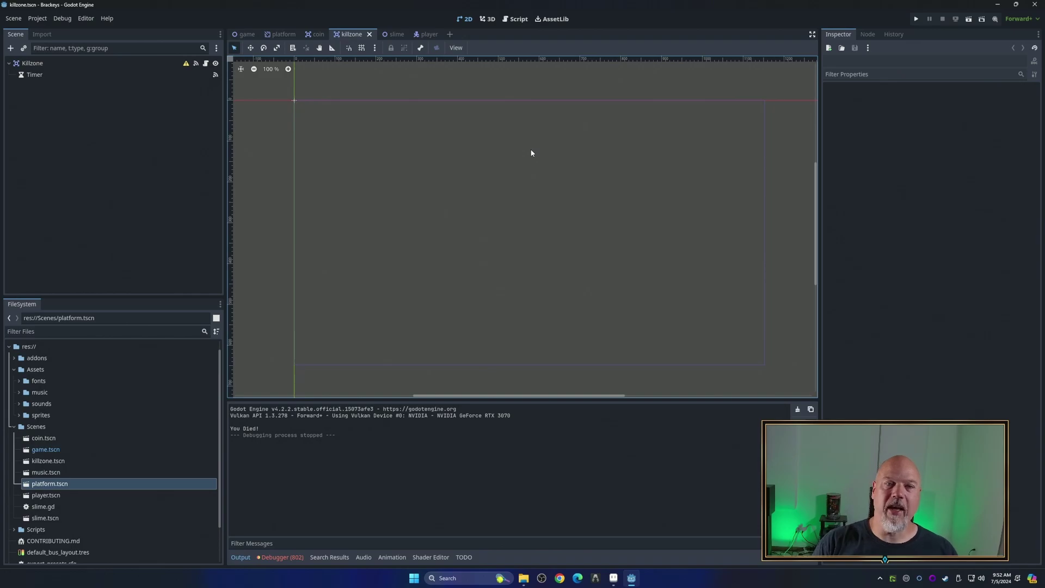
pyautogui.click(245, 34)
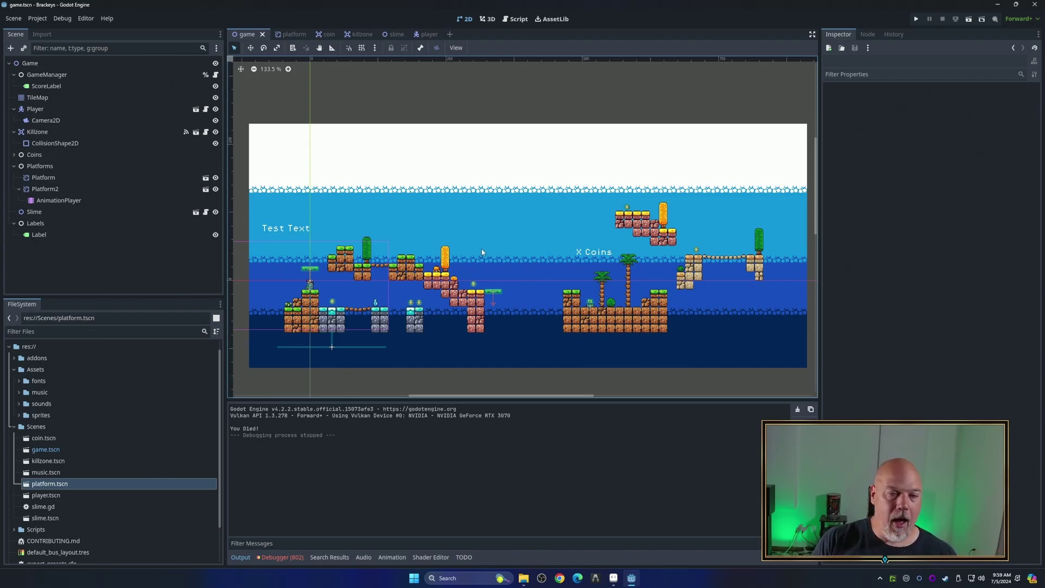
# - Examine the level layout in the game scene, from the player start to the palm-tree section
pyautogui.moveTo(536, 272); pyautogui.dragTo(503, 232, button='middle')
pyautogui.scroll(2, 461, 227)
pyautogui.scroll(2, 513, 246)
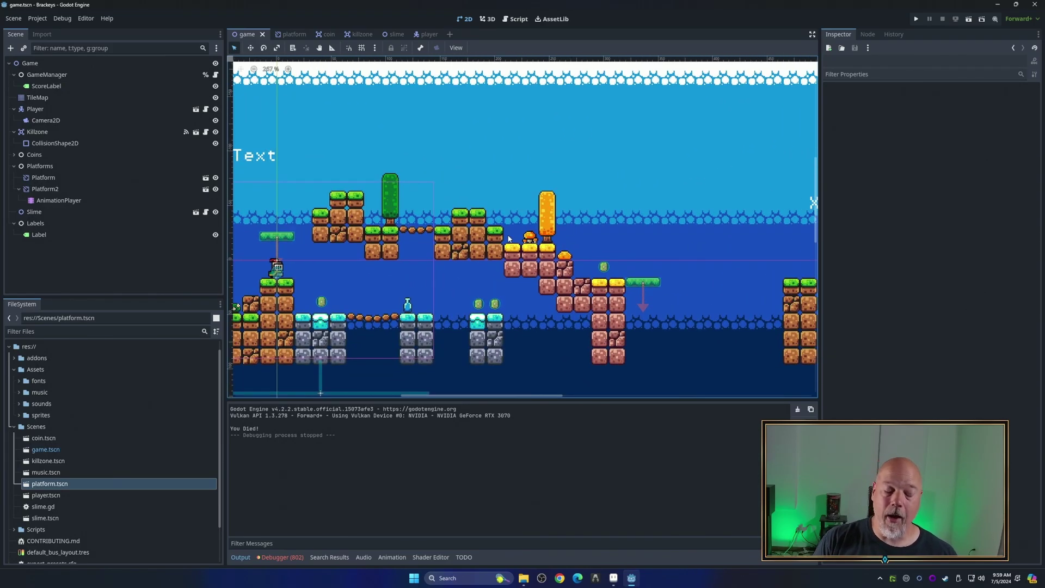
pyautogui.scroll(-1, 485, 252)
pyautogui.scroll(3, 484, 252)
pyautogui.scroll(-5, 484, 252)
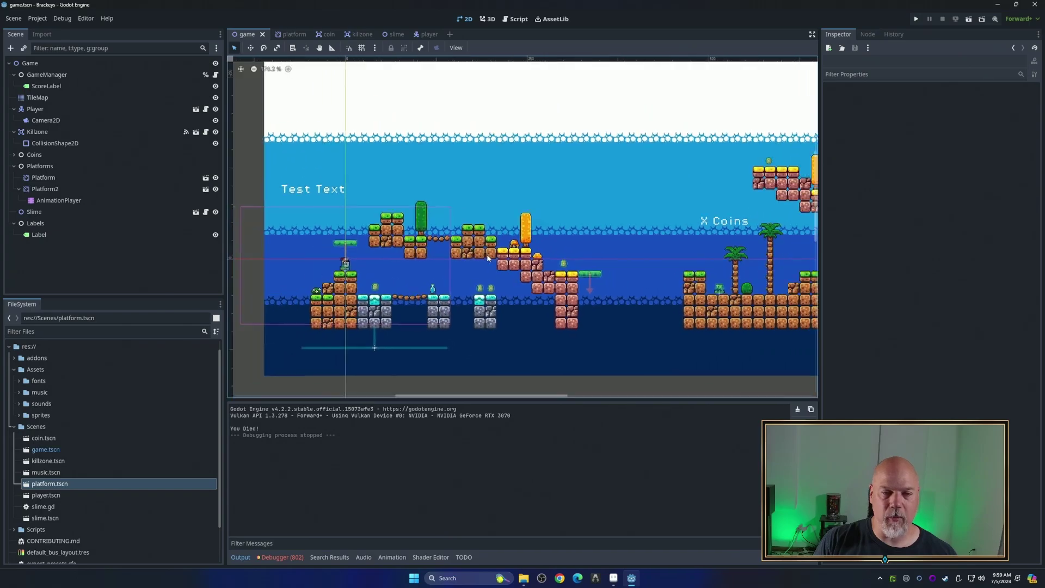
pyautogui.scroll(2, 517, 229)
pyautogui.moveTo(518, 229); pyautogui.dragTo(482, 237, button='middle')
pyautogui.scroll(-5, 482, 237)
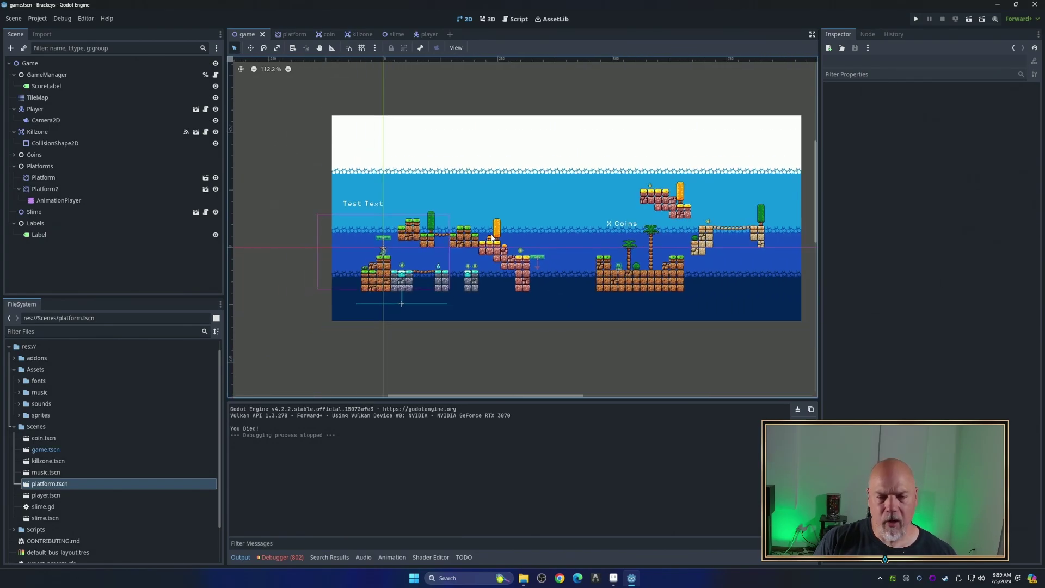
pyautogui.scroll(5, 477, 234)
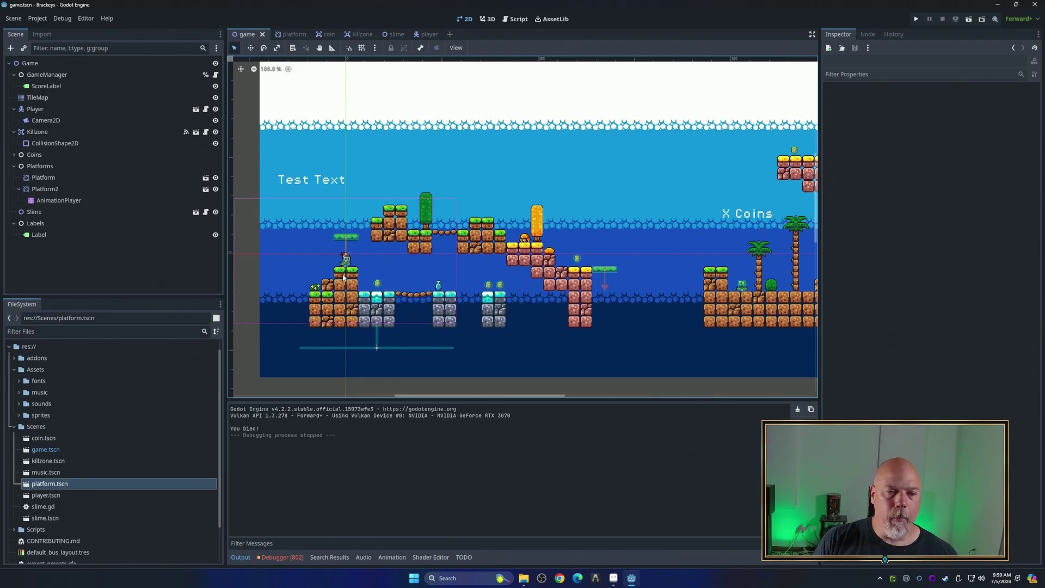
pyautogui.moveTo(575, 270); pyautogui.dragTo(495, 248, button='middle')
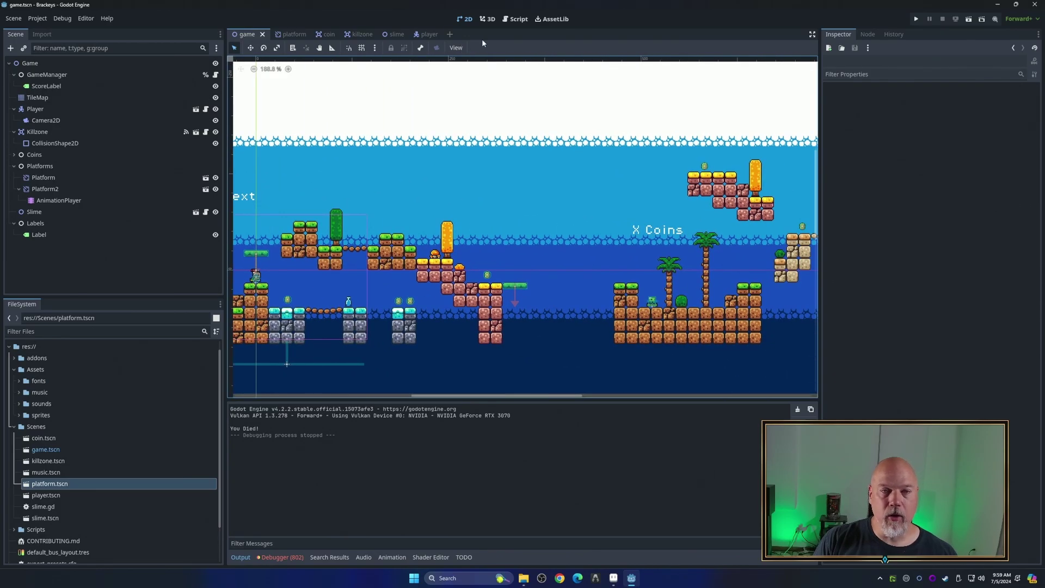
# - Check the game_manager script again and return to an overview of the whole level in 2D
pyautogui.click(513, 19)
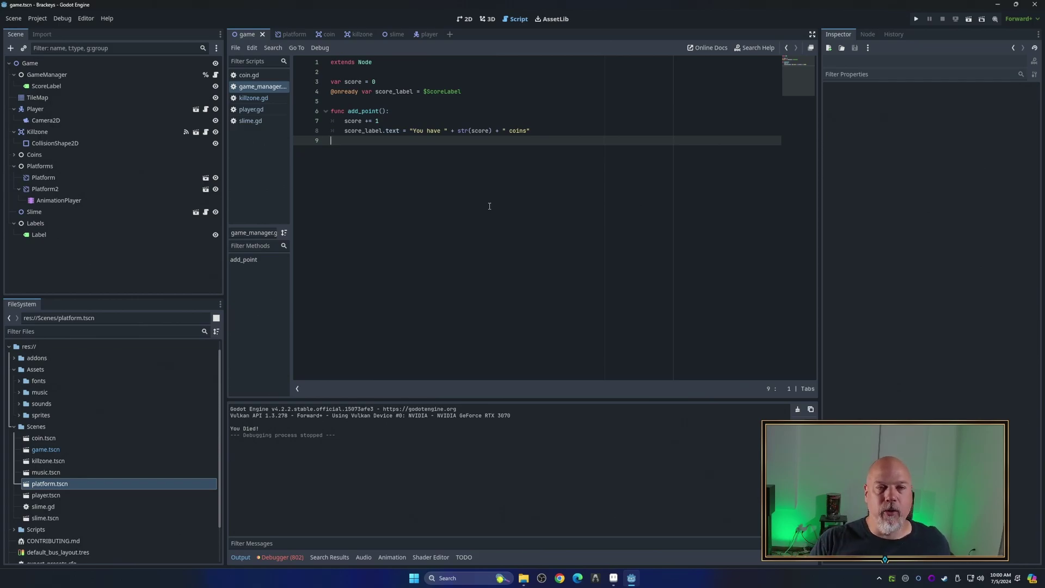
pyautogui.click(465, 20)
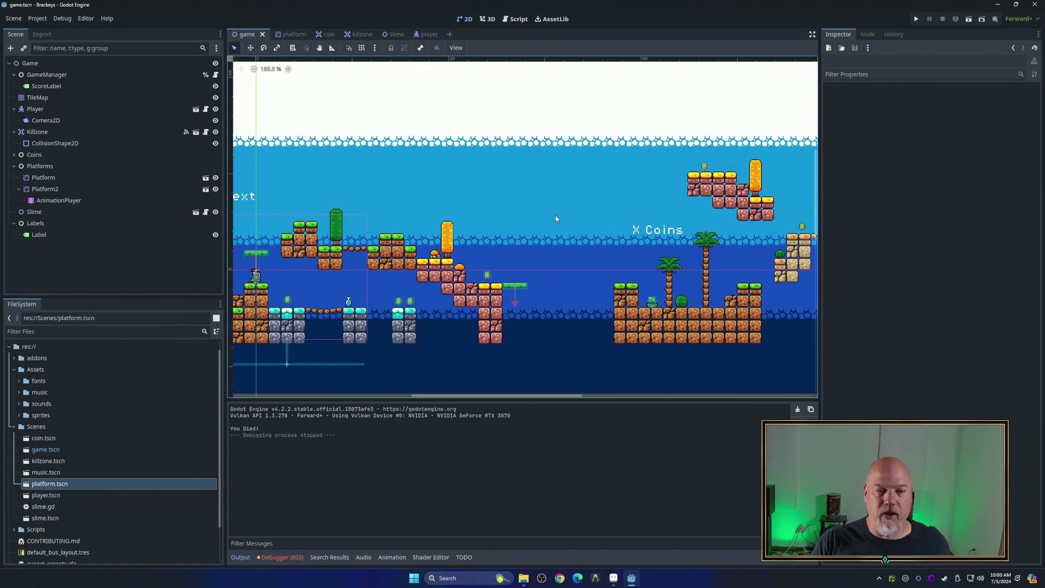
pyautogui.scroll(-3, 556, 219)
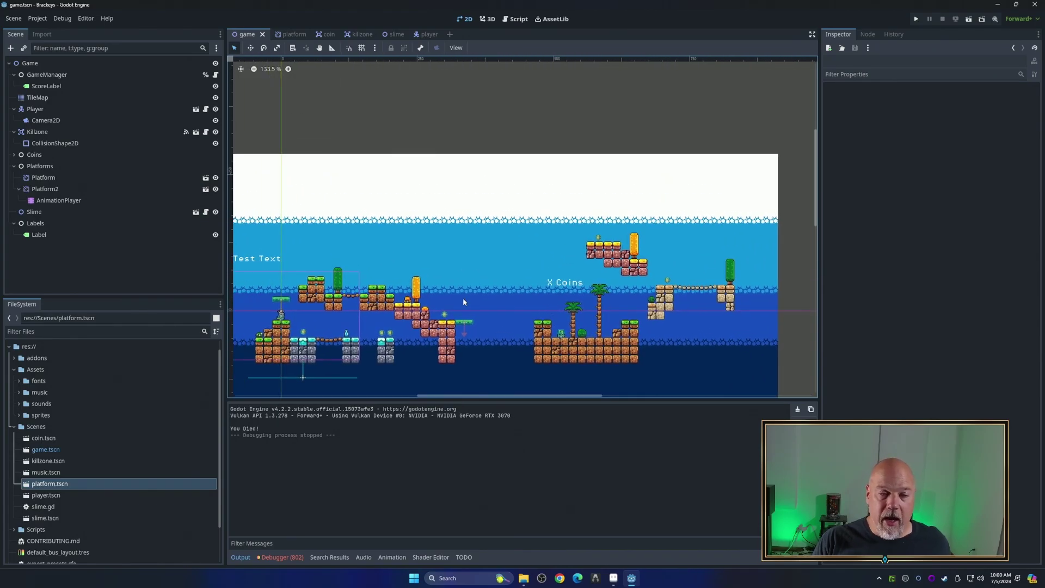
pyautogui.moveTo(463, 302); pyautogui.dragTo(454, 274, button='middle')
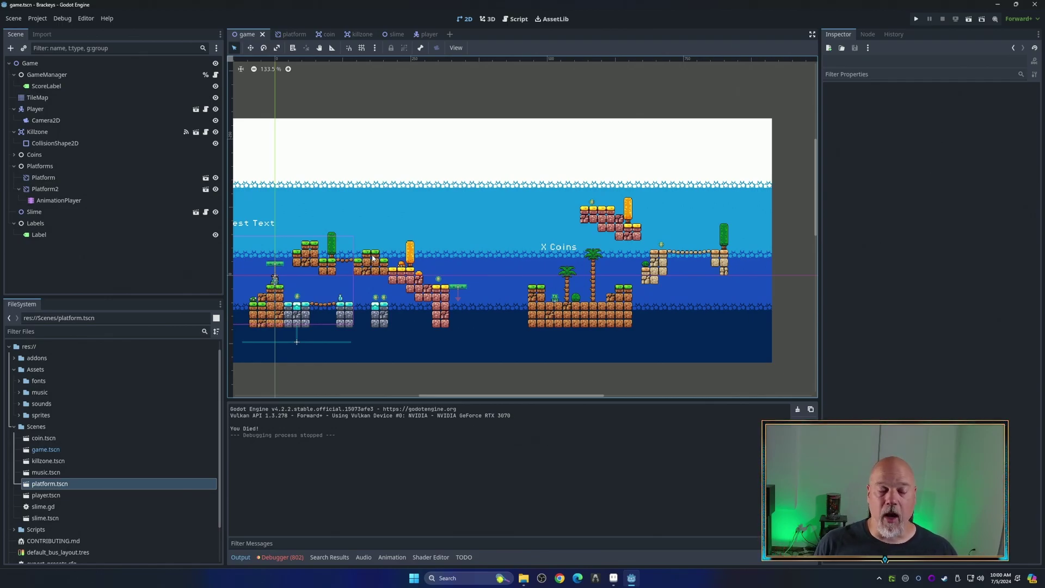
pyautogui.moveTo(488, 313); pyautogui.dragTo(493, 282, button='middle')
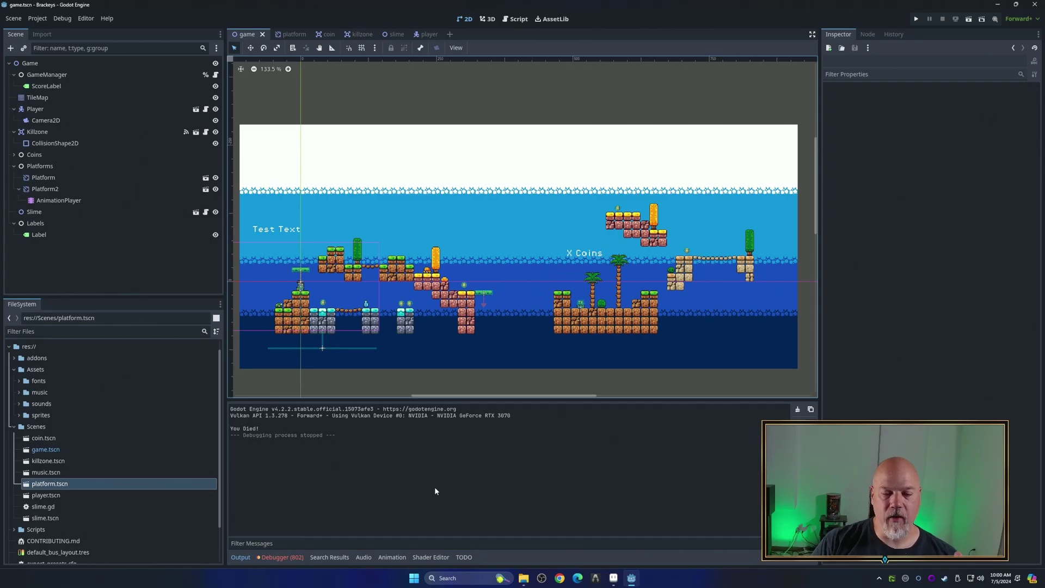
# - Switch to Aseprite and examine the full AdamantKnight sprite sheet
pyautogui.click(595, 578)
pyautogui.scroll(4, 544, 228)
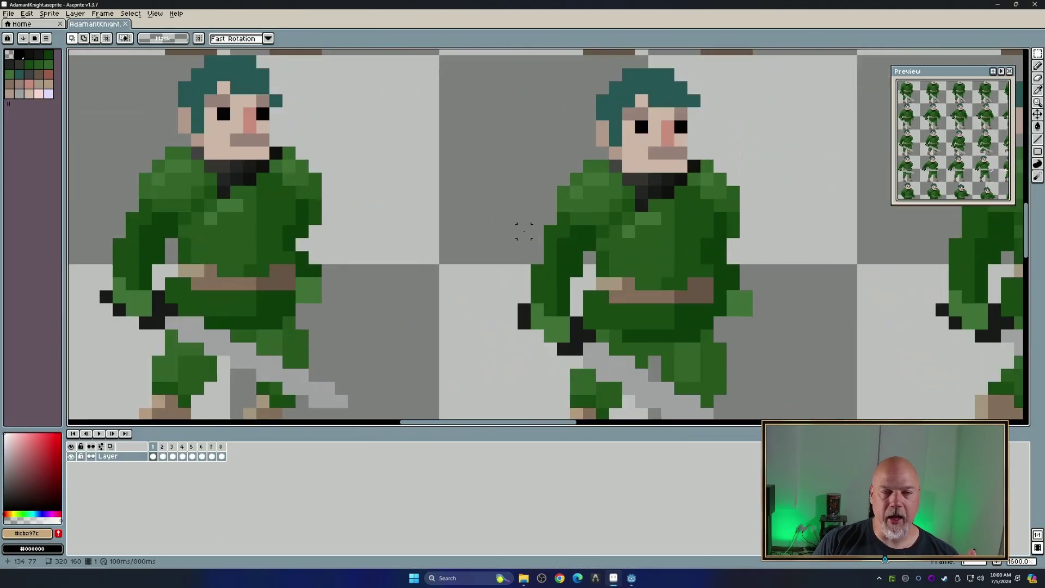
pyautogui.scroll(-2, 522, 238)
pyautogui.scroll(-2, 522, 238)
pyautogui.scroll(1, 474, 249)
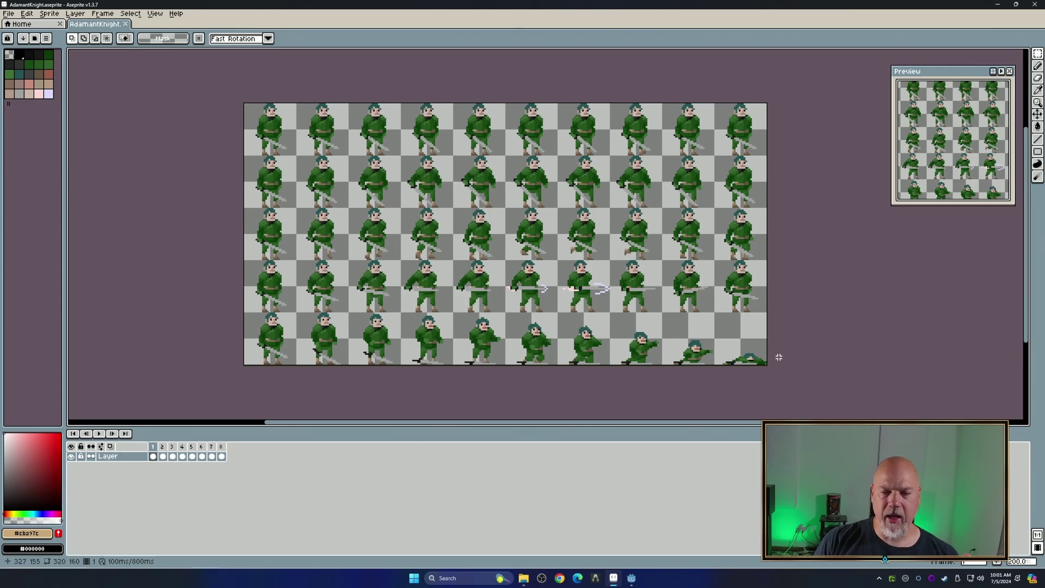
pyautogui.scroll(-1, 709, 335)
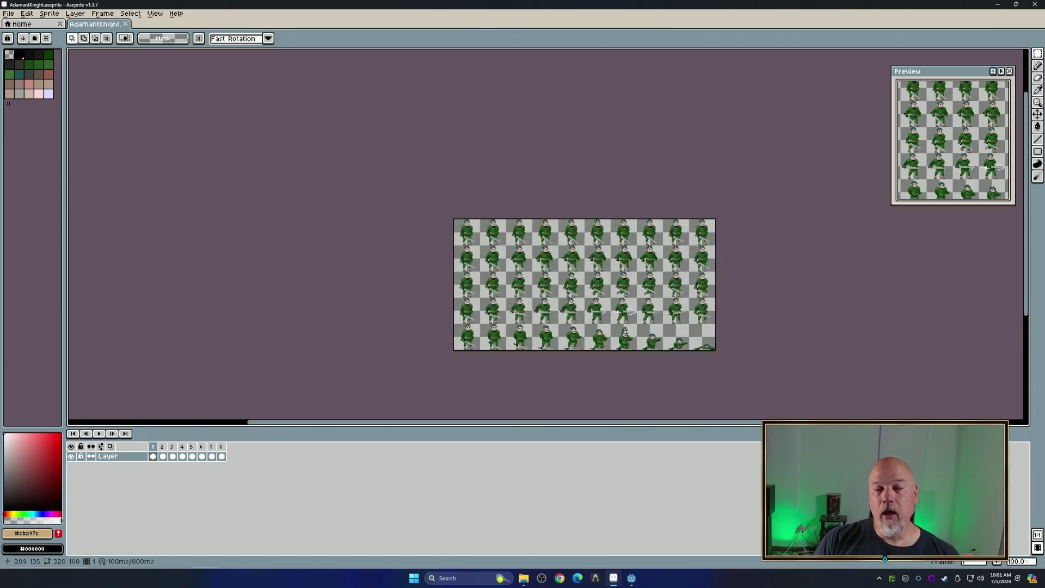
# - Examine the sprite sheet's animation rows up close, including the knight's sword-attack frames
pyautogui.moveTo(627, 333); pyautogui.dragTo(582, 328, button='middle')
pyautogui.scroll(2, 576, 310)
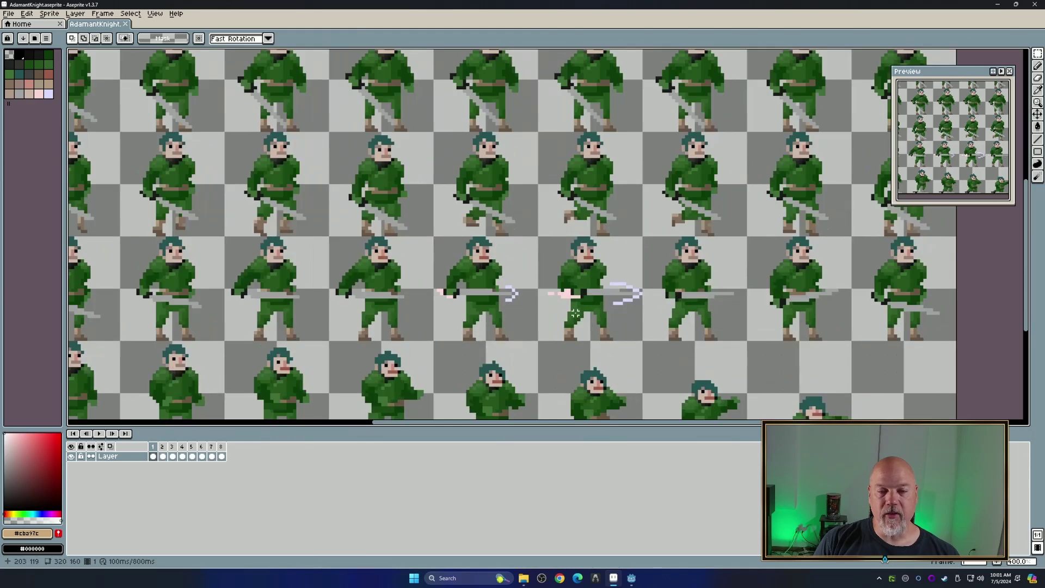
pyautogui.scroll(-1, 574, 311)
pyautogui.moveTo(538, 197); pyautogui.dragTo(531, 178, button='middle')
pyautogui.moveTo(498, 250)
pyautogui.mouseDown(button='middle')
pyautogui.moveTo(474, 244)
pyautogui.moveTo(493, 255)
pyautogui.mouseUp(button='middle')
pyautogui.scroll(4, 488, 220)
pyautogui.scroll(-5, 489, 222)
pyautogui.scroll(3, 489, 223)
pyautogui.scroll(-1, 489, 222)
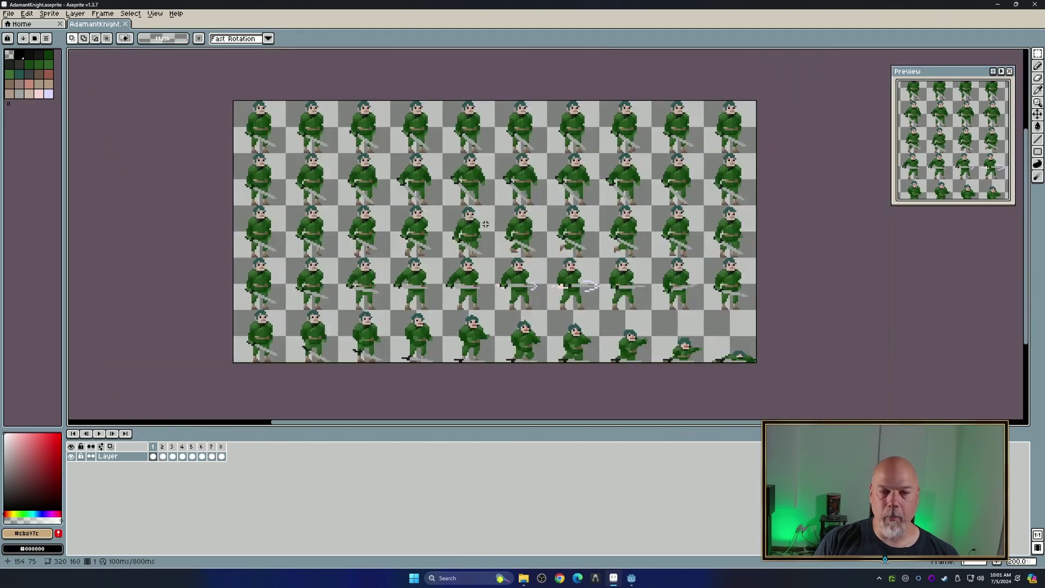
pyautogui.moveTo(490, 218); pyautogui.dragTo(510, 235, button='middle')
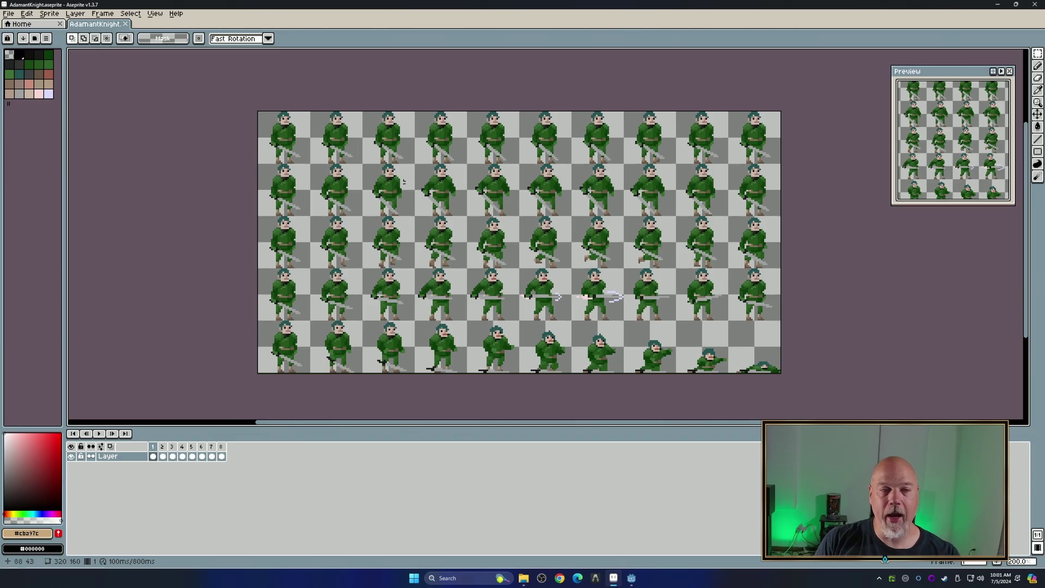
# - Select the 32 by 32 pixel cell of the first knight frame in the sheet's top row
pyautogui.scroll(4, 279, 130)
pyautogui.moveTo(279, 130); pyautogui.dragTo(434, 214, button='middle')
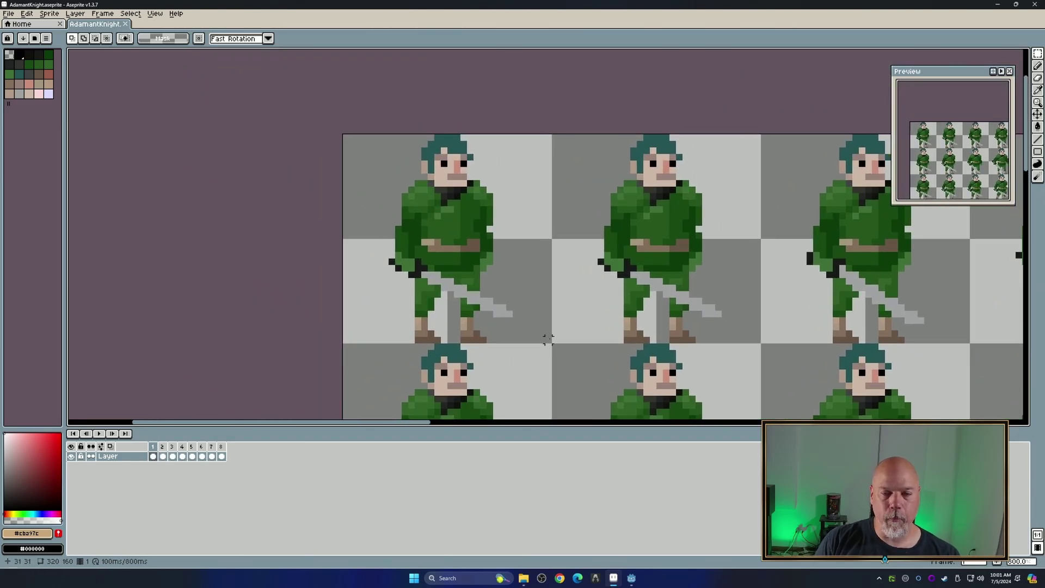
pyautogui.moveTo(548, 339); pyautogui.dragTo(345, 124)
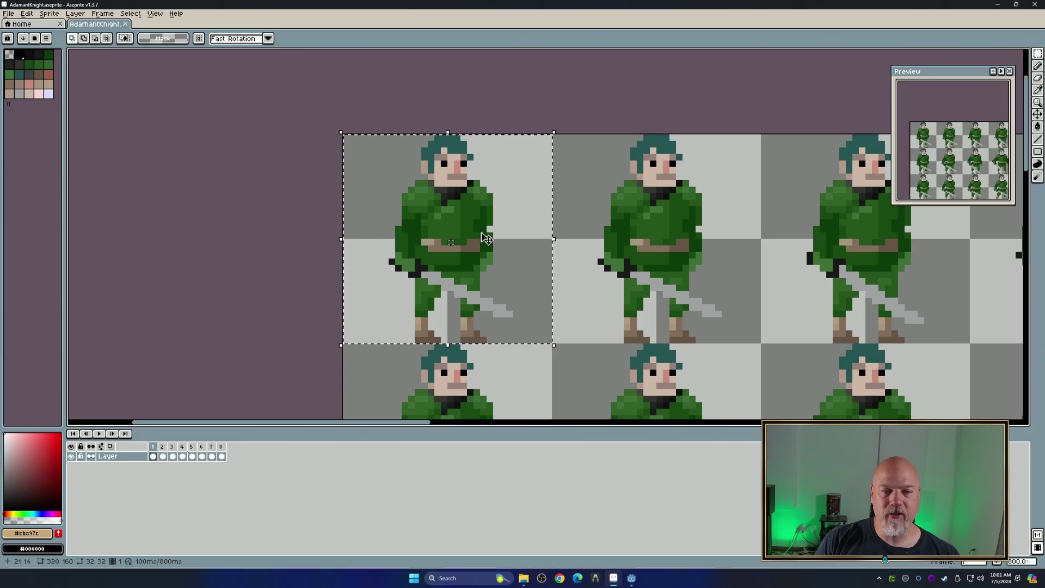
# - Clear the selection around the first knight frame in the sprite sheet's top row
pyautogui.scroll(-4, 486, 238)
pyautogui.hotkey('ctrl', 'd')
pyautogui.scroll(4, 512, 263)
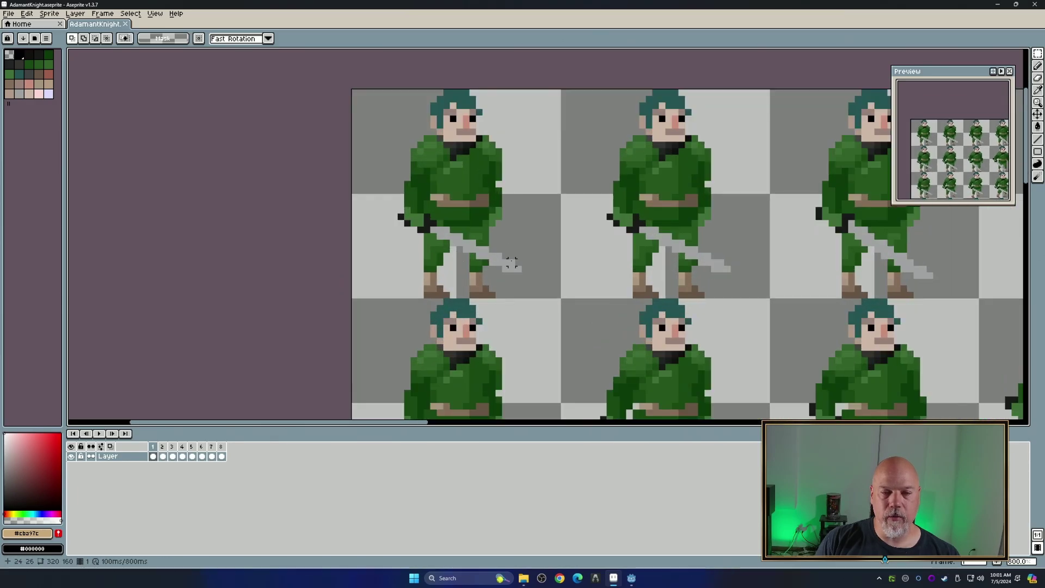
# - Try to move the 5 by 5 pixel tip of the first knight's sword up to position 26, 16
pyautogui.moveTo(528, 247)
pyautogui.mouseDown()
pyautogui.moveTo(493, 282)
pyautogui.moveTo(539, 211)
pyautogui.mouseUp()
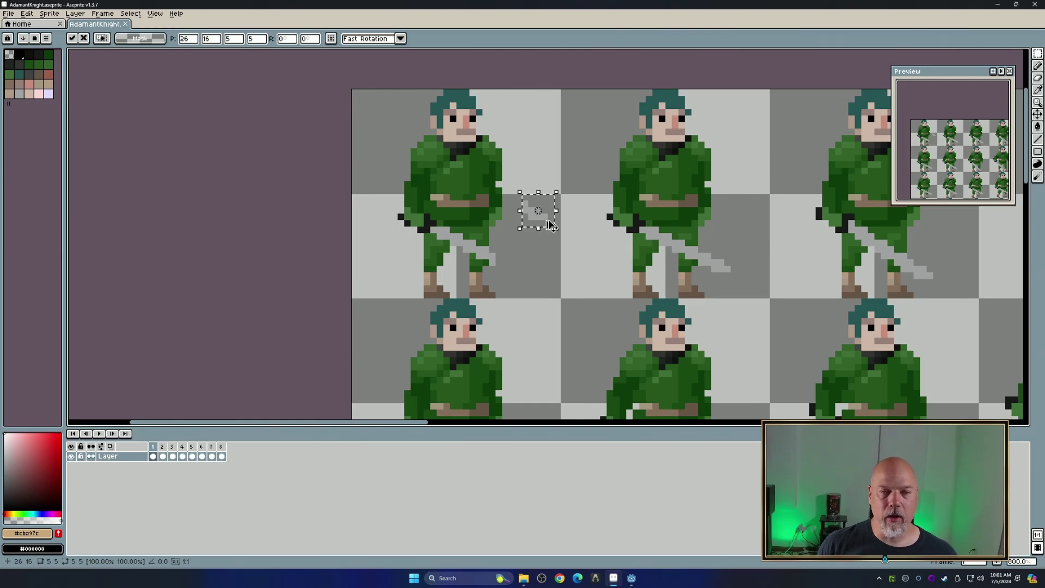
pyautogui.press('Escape')
pyautogui.hotkey('ctrl', 'd')
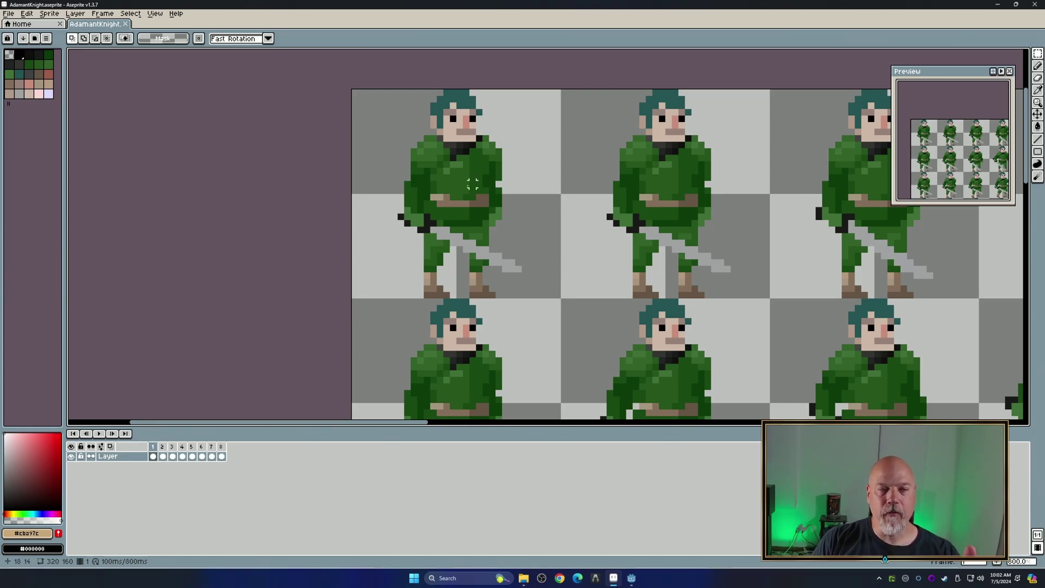
# - Examine the knight sprite sheet's animation rows, alternating between the full sheet and close views of individual frames
pyautogui.scroll(-4, 463, 270)
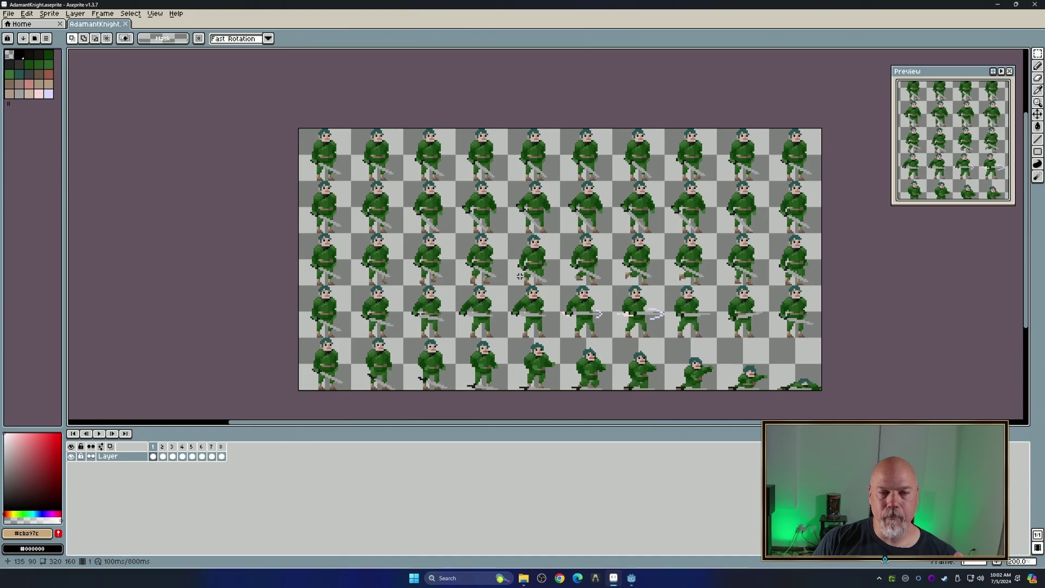
pyautogui.scroll(3, 520, 276)
pyautogui.scroll(-2, 466, 276)
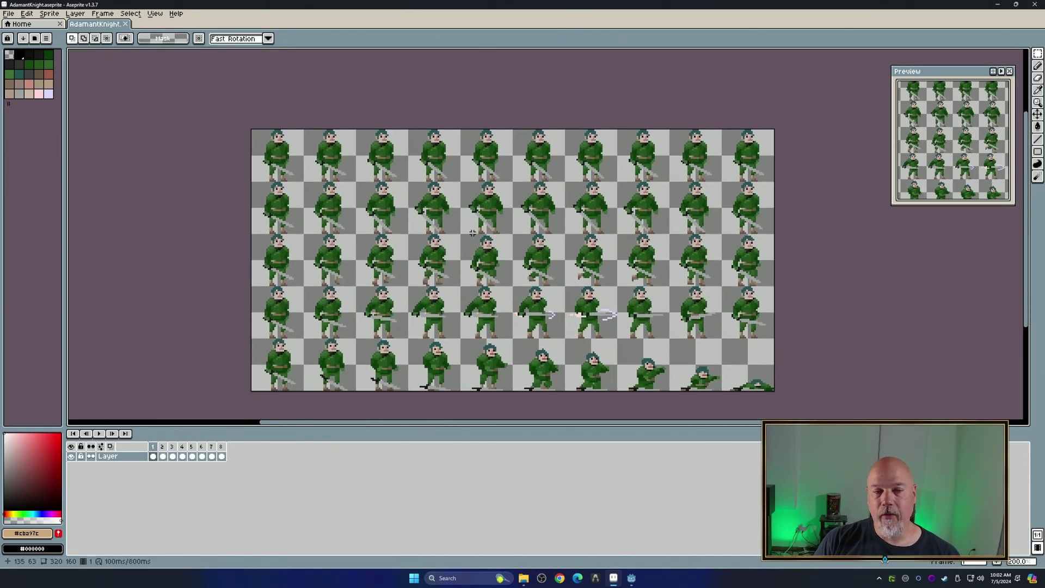
pyautogui.scroll(1, 433, 147)
pyautogui.scroll(2, 430, 148)
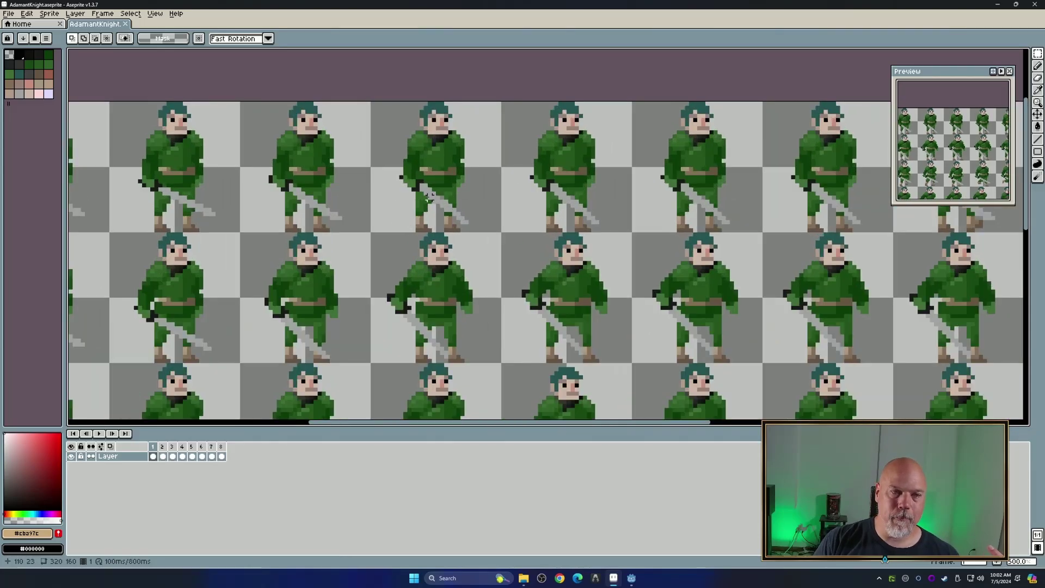
pyautogui.scroll(-1, 428, 198)
pyautogui.scroll(2, 428, 199)
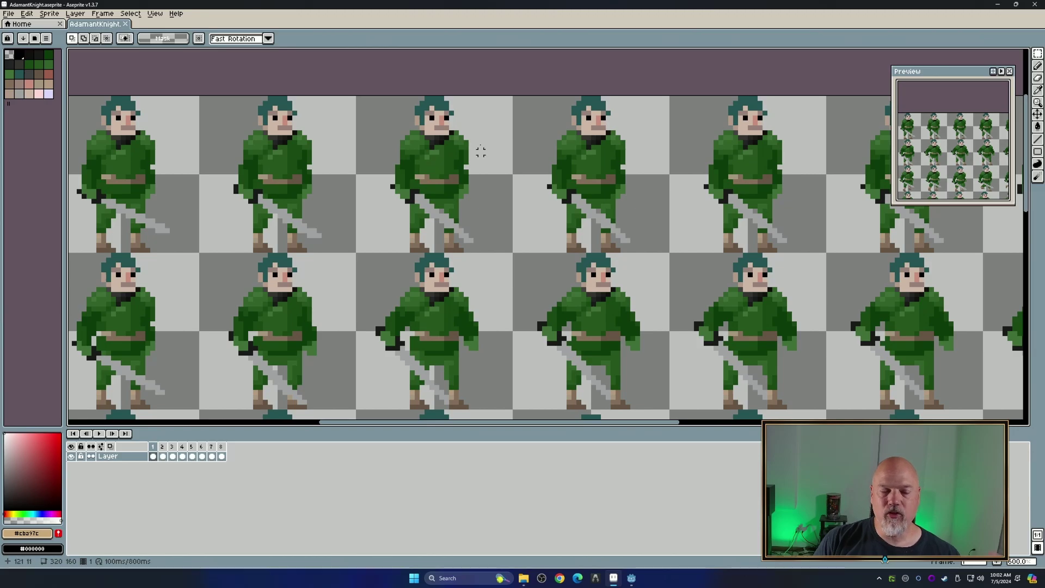
pyautogui.scroll(-5, 461, 158)
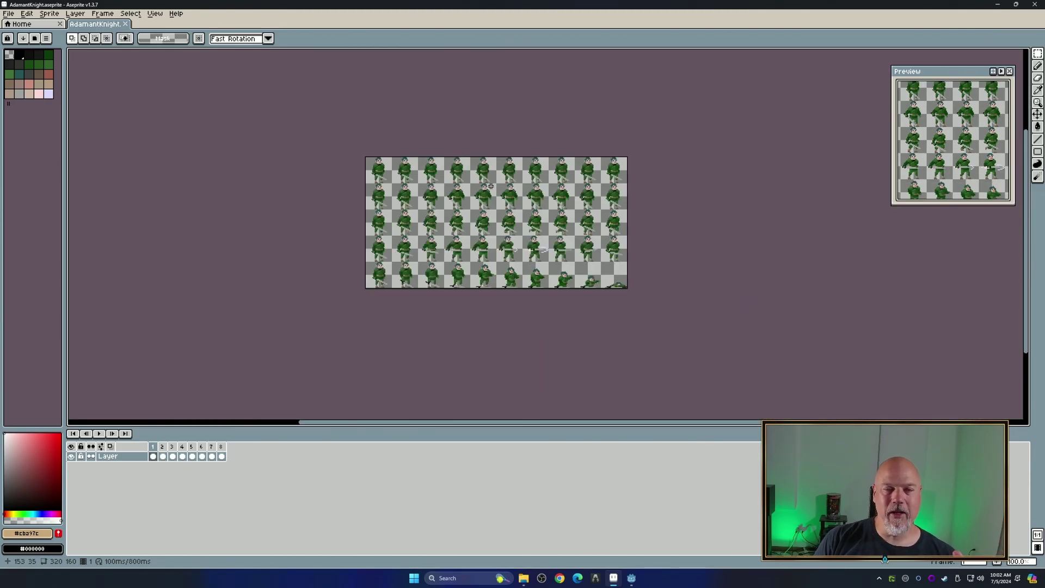
pyautogui.scroll(4, 497, 213)
pyautogui.scroll(-3, 487, 214)
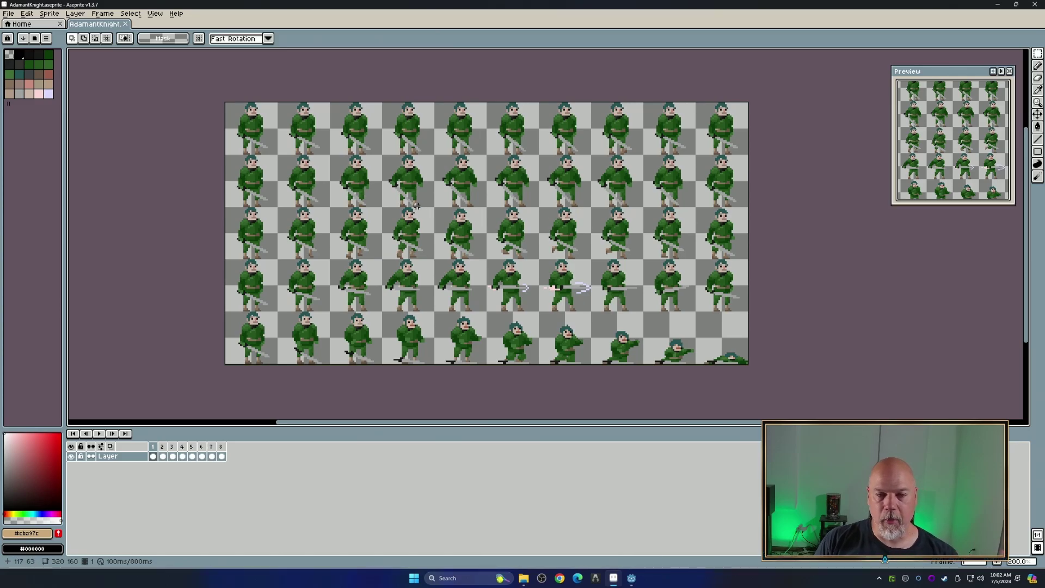
pyautogui.scroll(3, 362, 188)
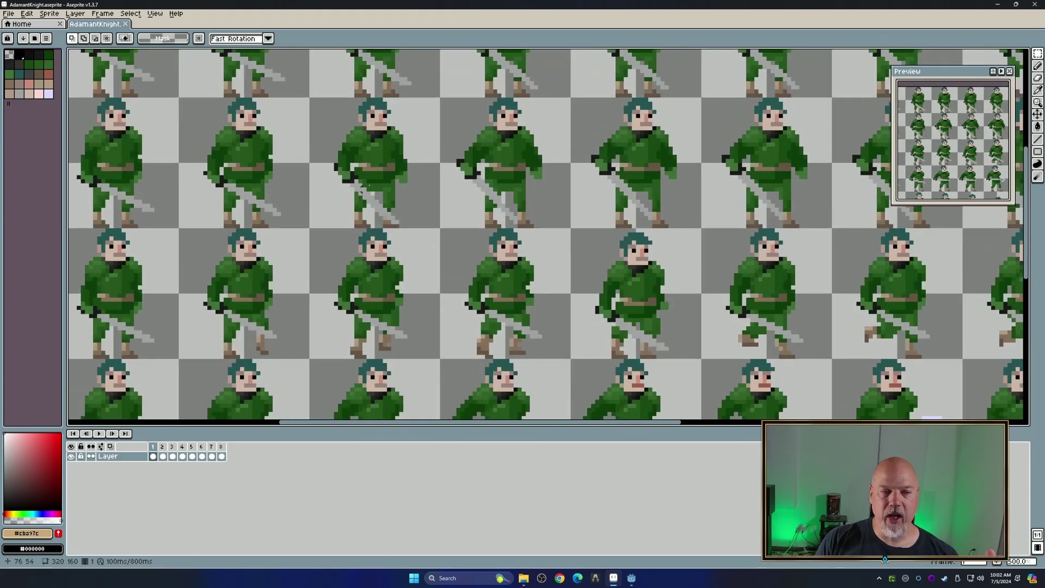
pyautogui.scroll(-3, 287, 193)
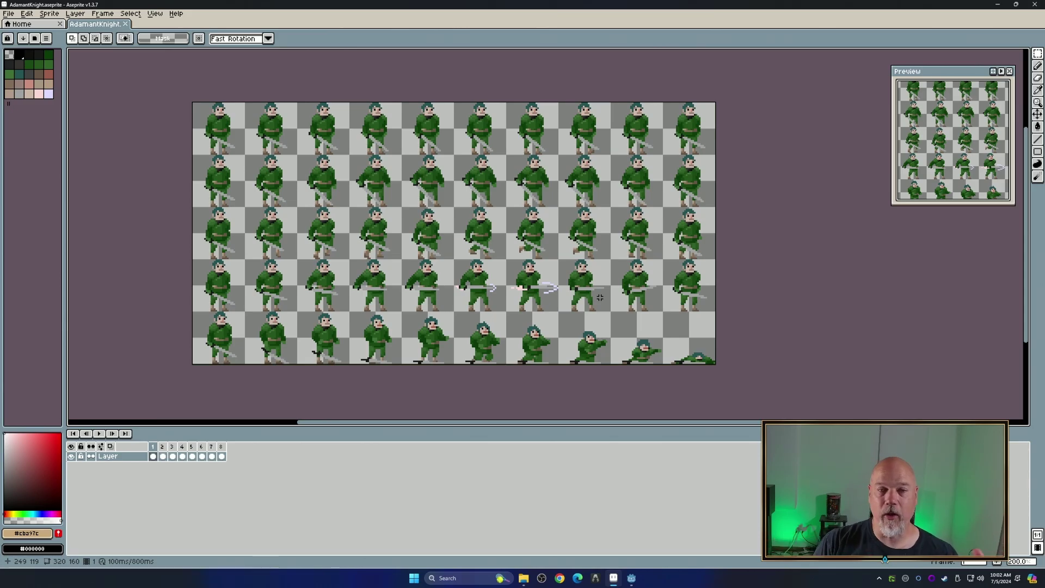
# - Switch to Godot to view the 2D level, check the knight sheet in Aseprite again, and return to the level
pyautogui.click(631, 578)
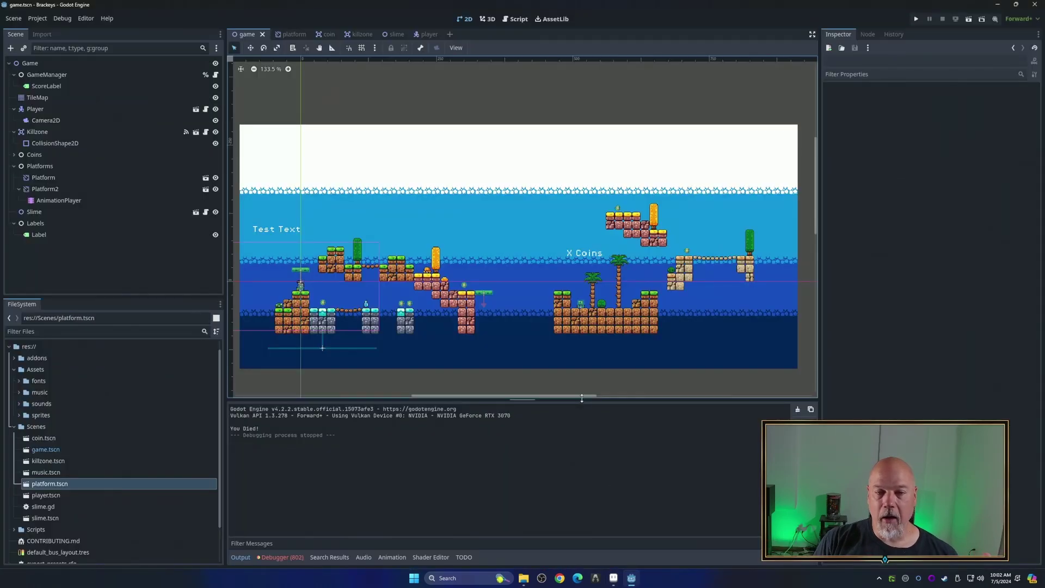
pyautogui.scroll(-1, 480, 274)
pyautogui.moveTo(478, 272)
pyautogui.mouseDown(button='middle')
pyautogui.moveTo(557, 299)
pyautogui.moveTo(476, 276)
pyautogui.mouseUp(button='middle')
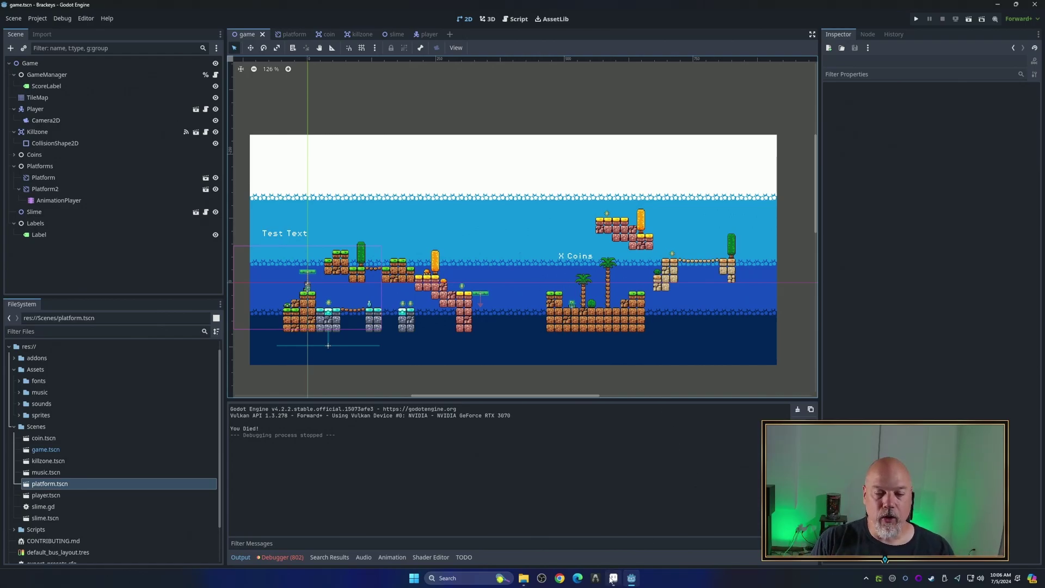
pyautogui.click(614, 579)
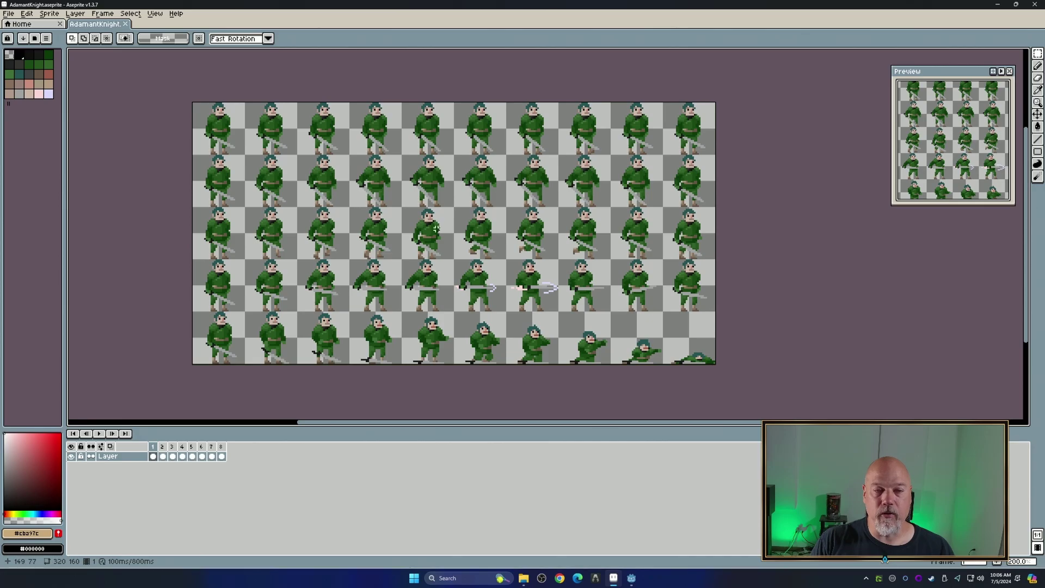
pyautogui.click(632, 578)
pyautogui.scroll(3, 439, 295)
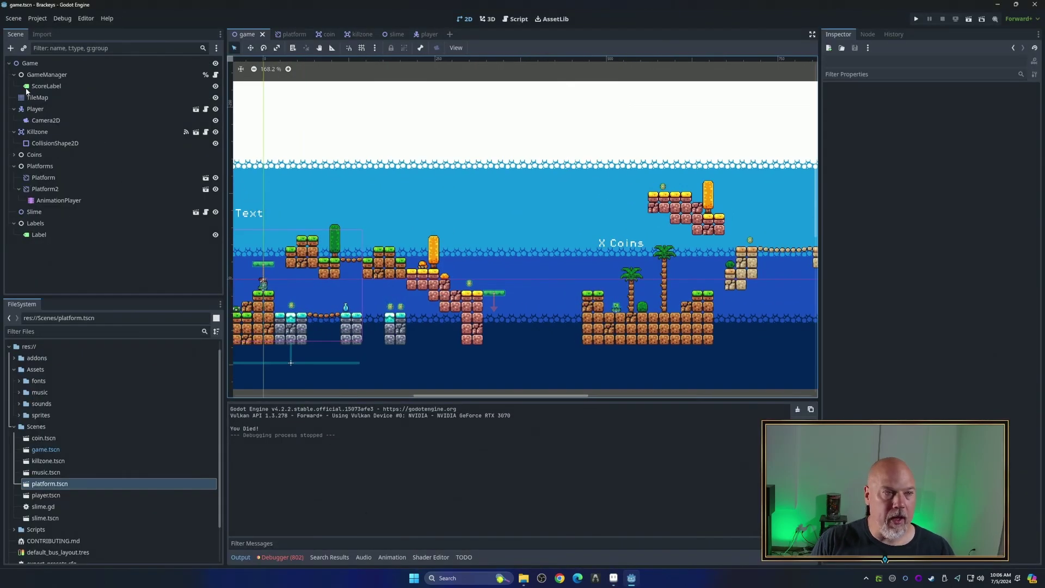
# - Select the TileMap node and examine the base tiles of world_tileset.png, from the ground blocks down to the background tiles
pyautogui.click(30, 97)
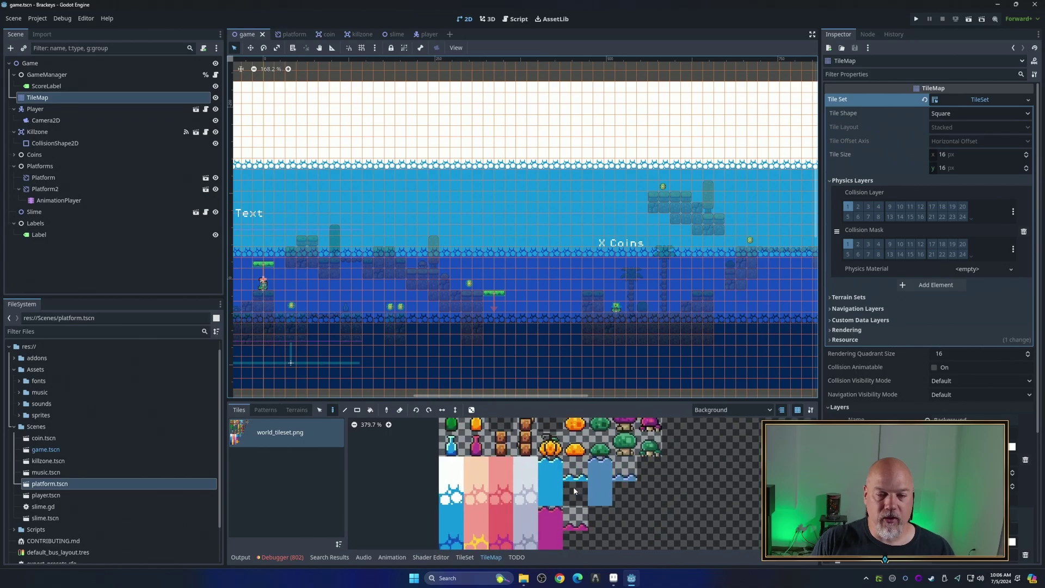
pyautogui.scroll(8, 573, 486)
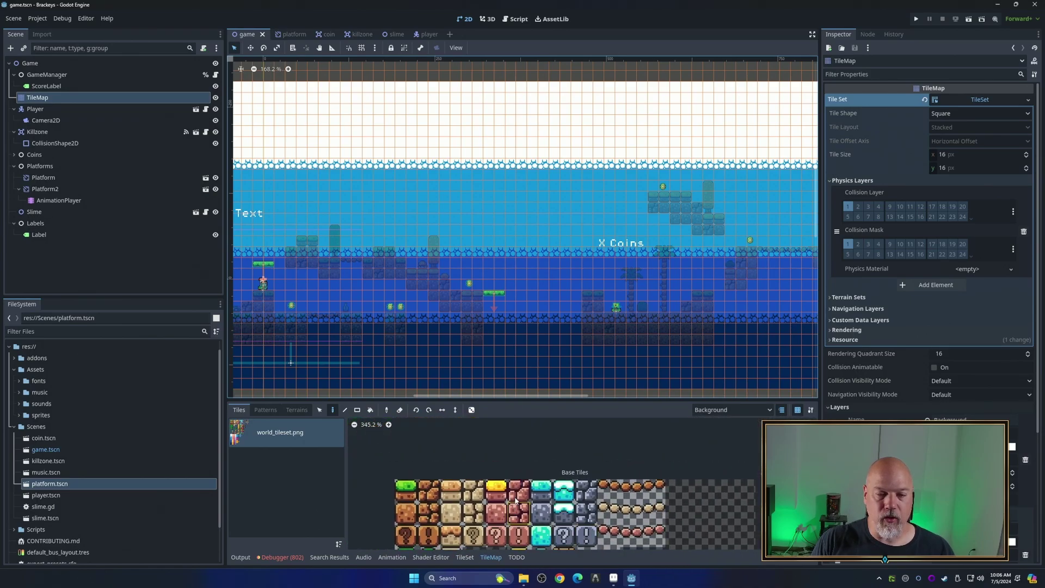
pyautogui.scroll(-2, 515, 501)
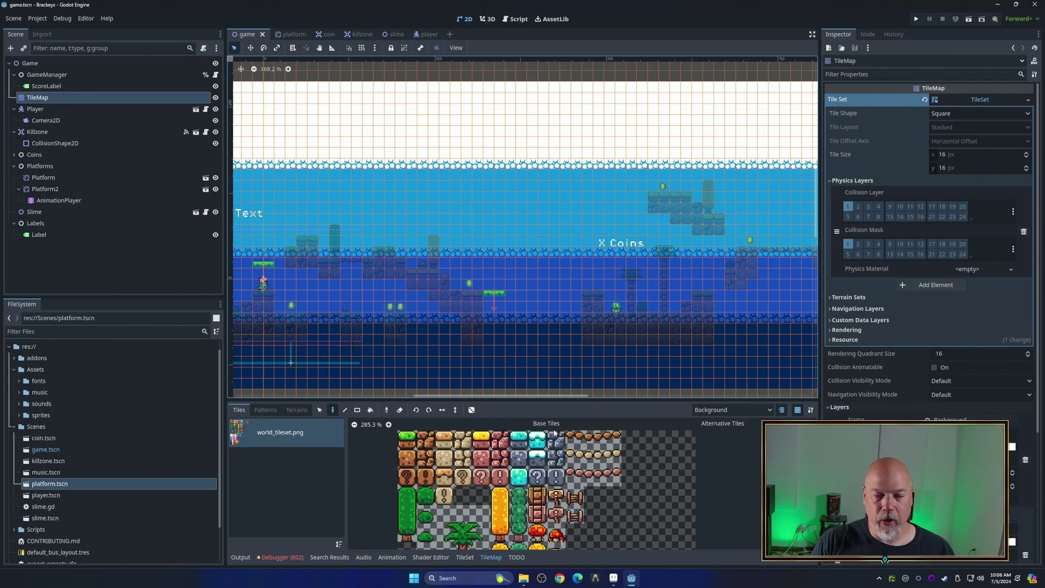
pyautogui.scroll(-2, 547, 487)
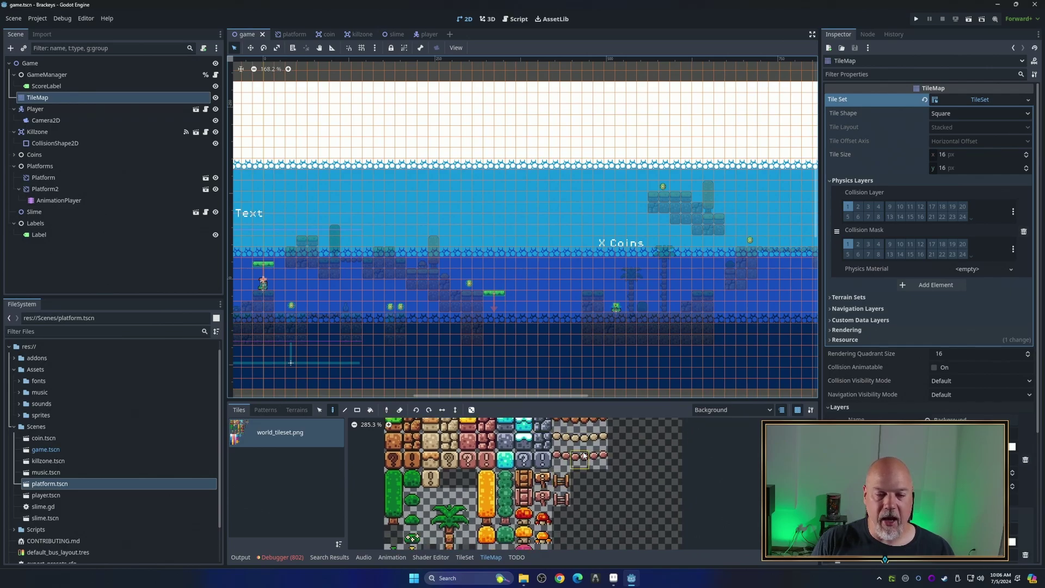
pyautogui.scroll(-2, 539, 476)
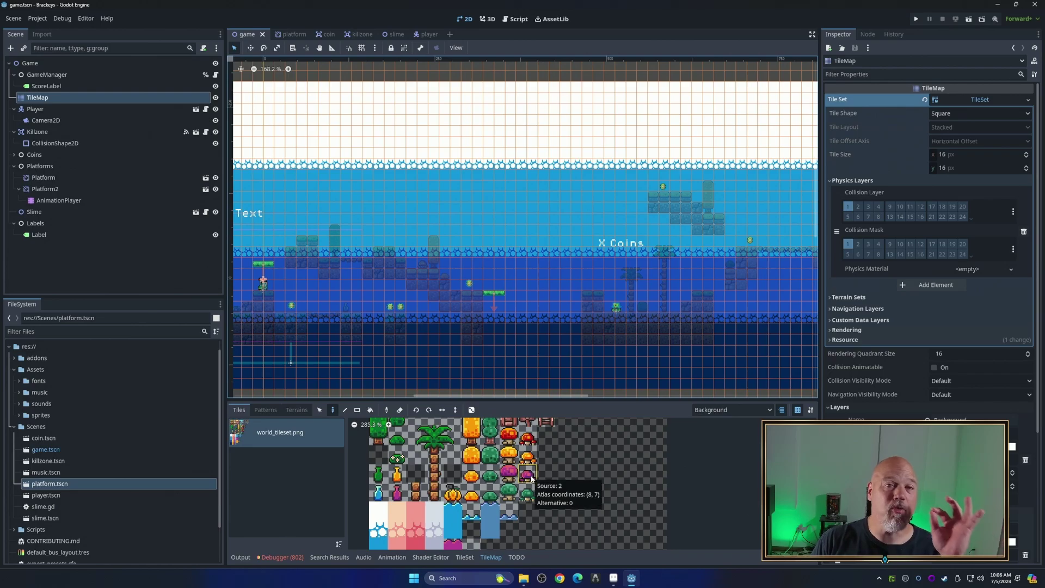
pyautogui.scroll(-2, 532, 476)
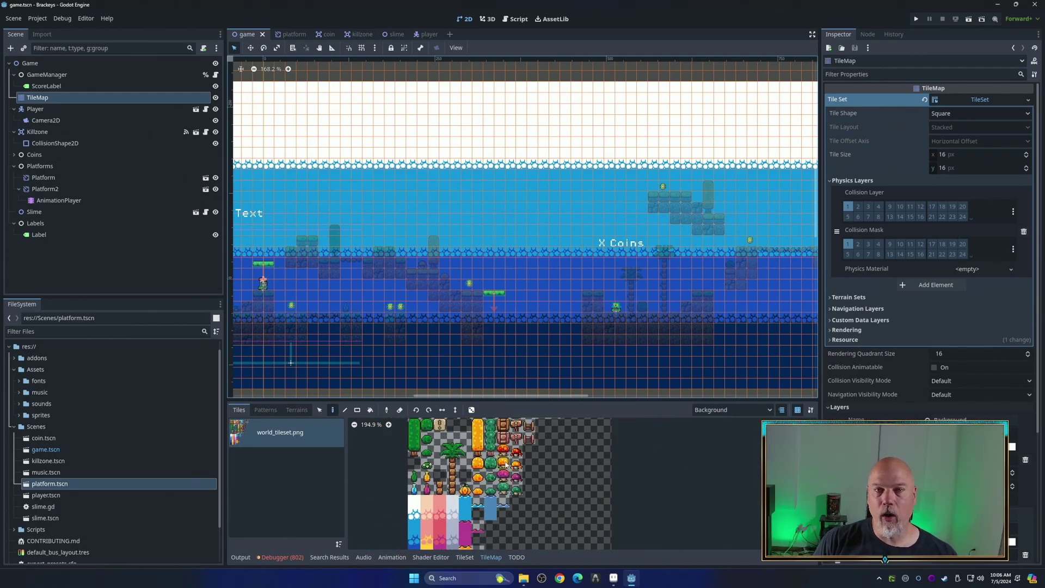
pyautogui.scroll(-3, 458, 509)
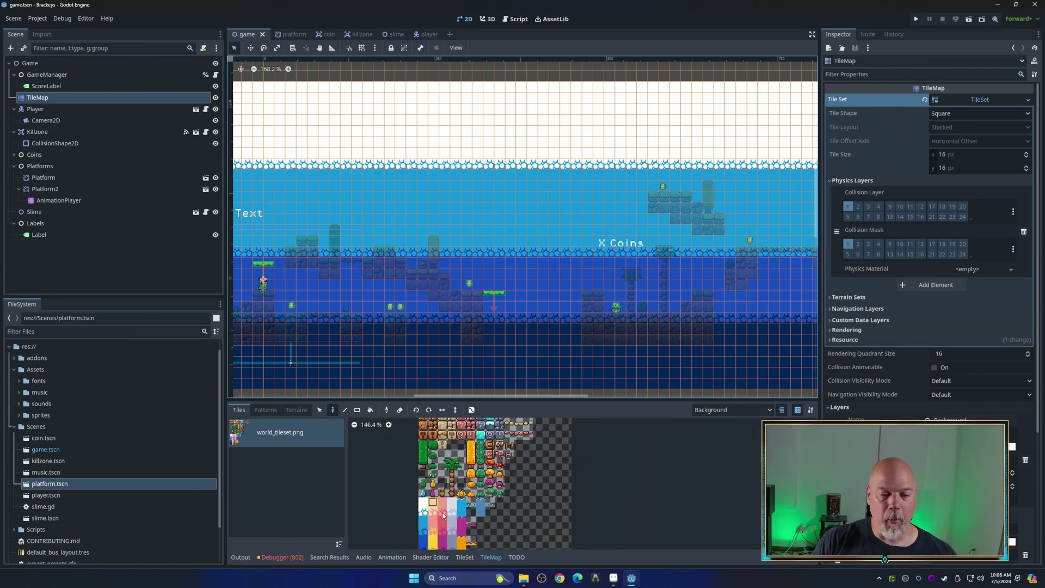